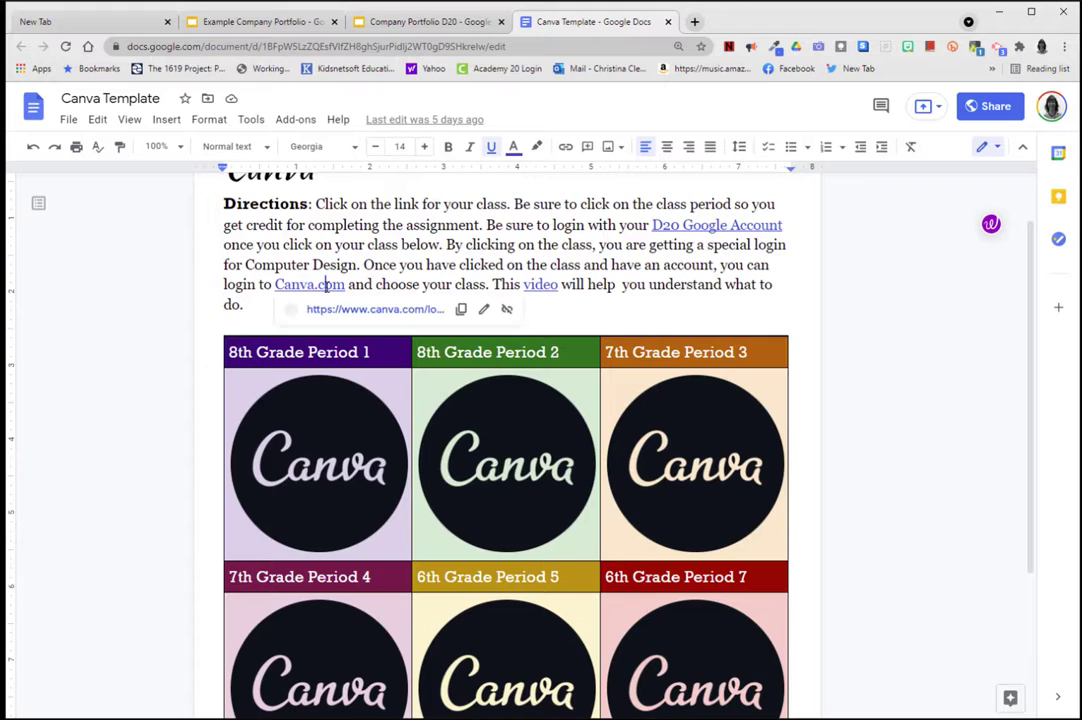
# Step: Follow the 7th Grade Period 3 Canva link from the document and join Period 3 Computer Design by signing up with Google
pyautogui.press('Down')
pyautogui.press('Down')
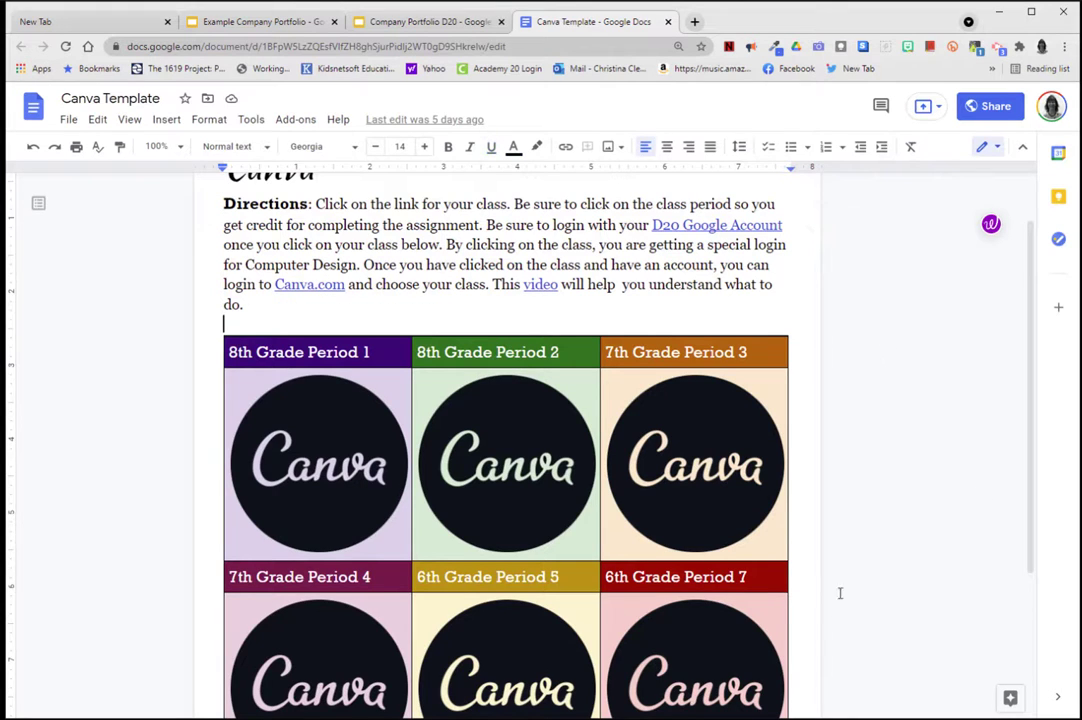
pyautogui.click(695, 470)
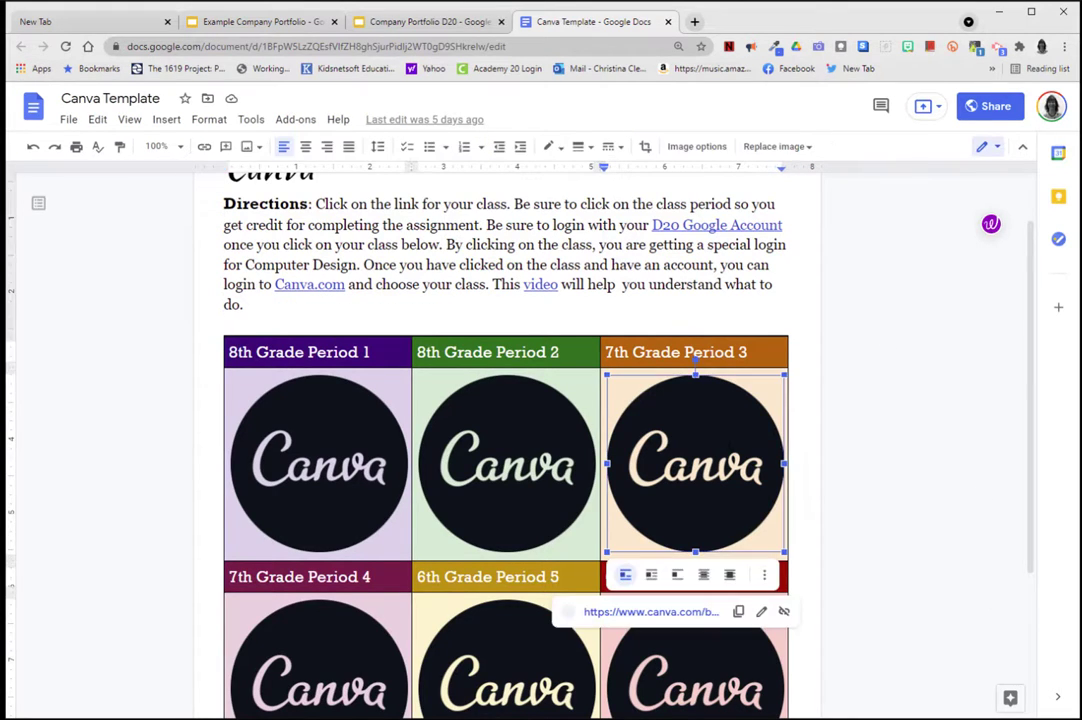
pyautogui.click(640, 612)
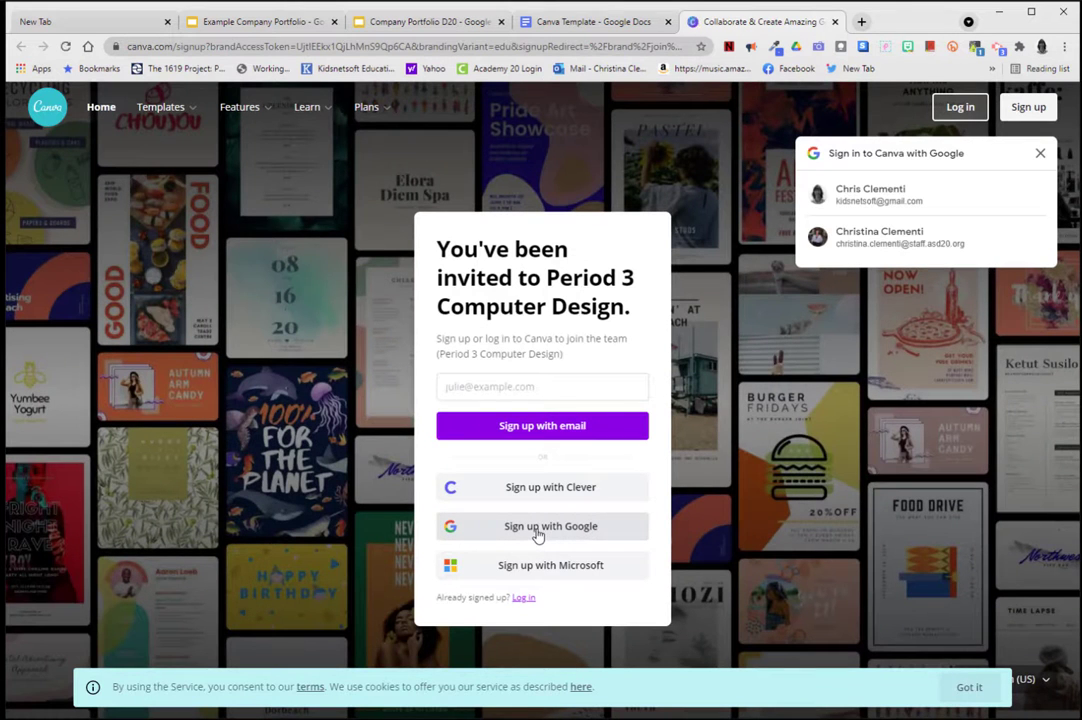
pyautogui.click(538, 530)
pyautogui.click(485, 428)
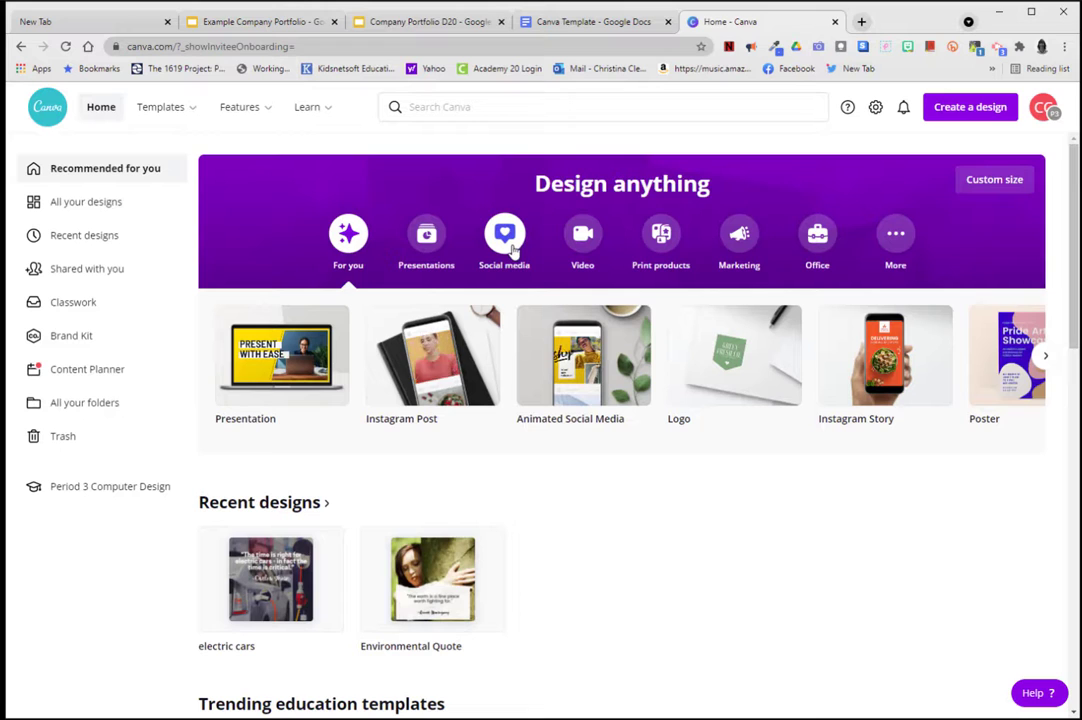
pyautogui.click(461, 104)
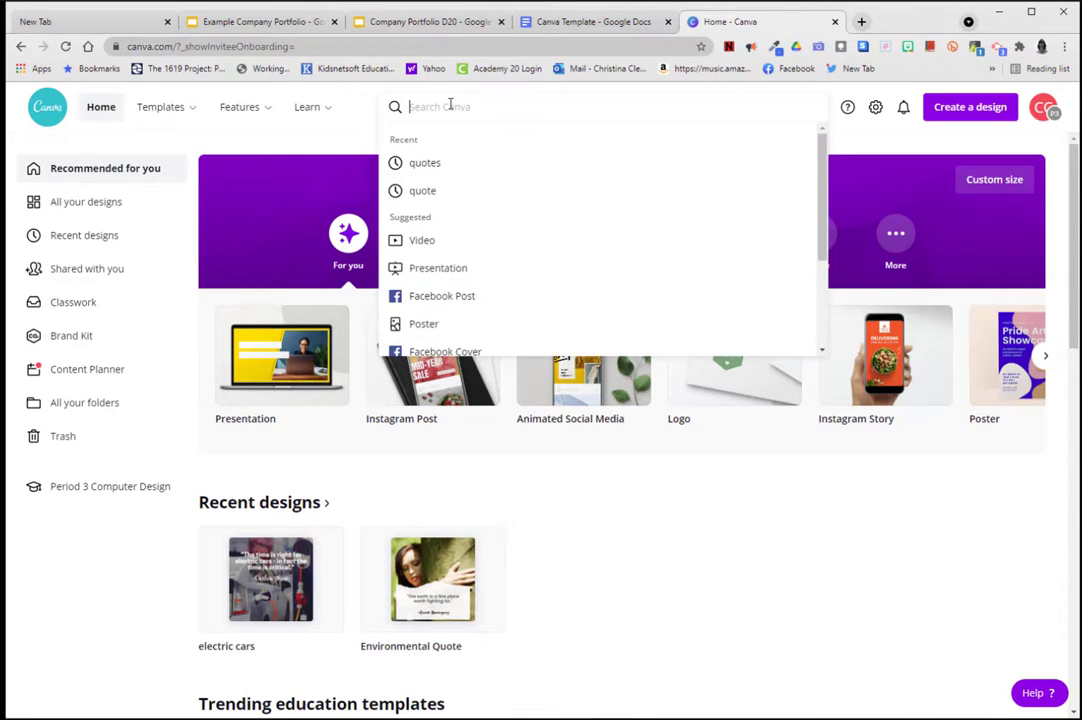
pyautogui.write('social media')
pyautogui.press('Return')
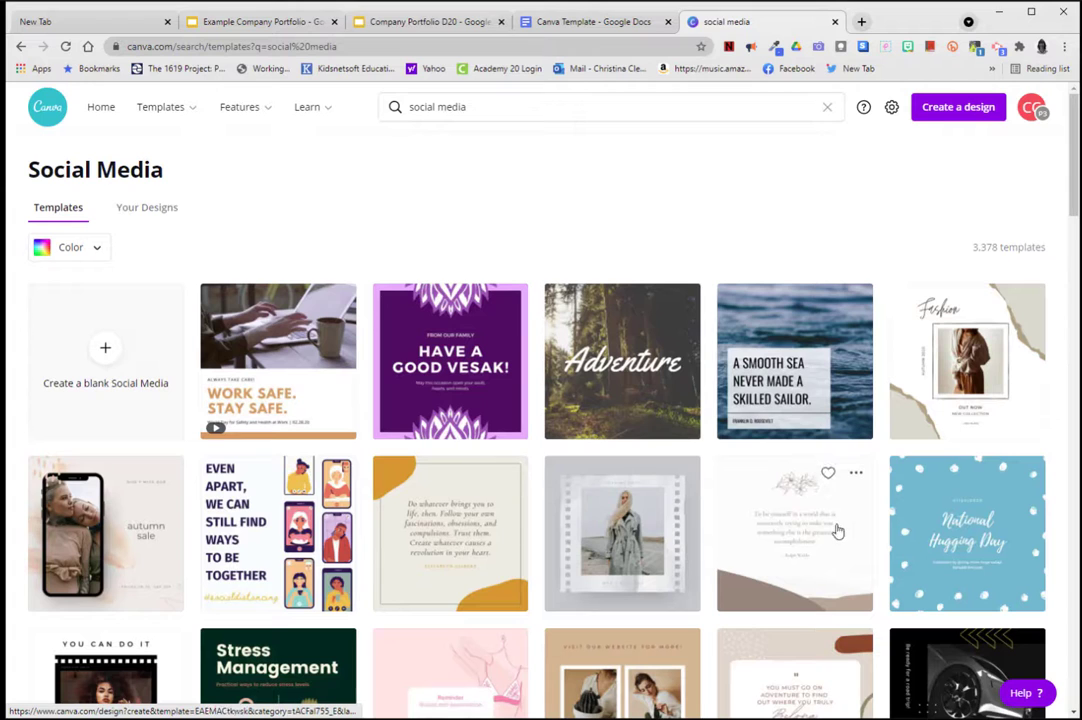
# Step: Go to the home page and create a new Instagram Post design from the social media formats
pyautogui.click(102, 112)
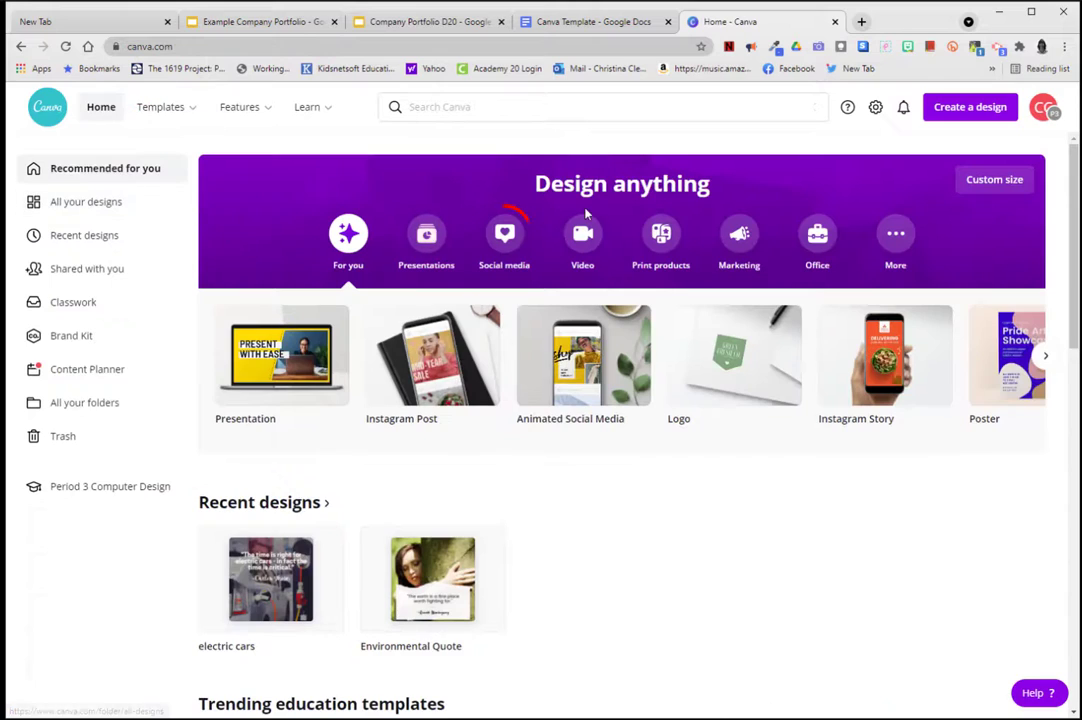
pyautogui.click(512, 238)
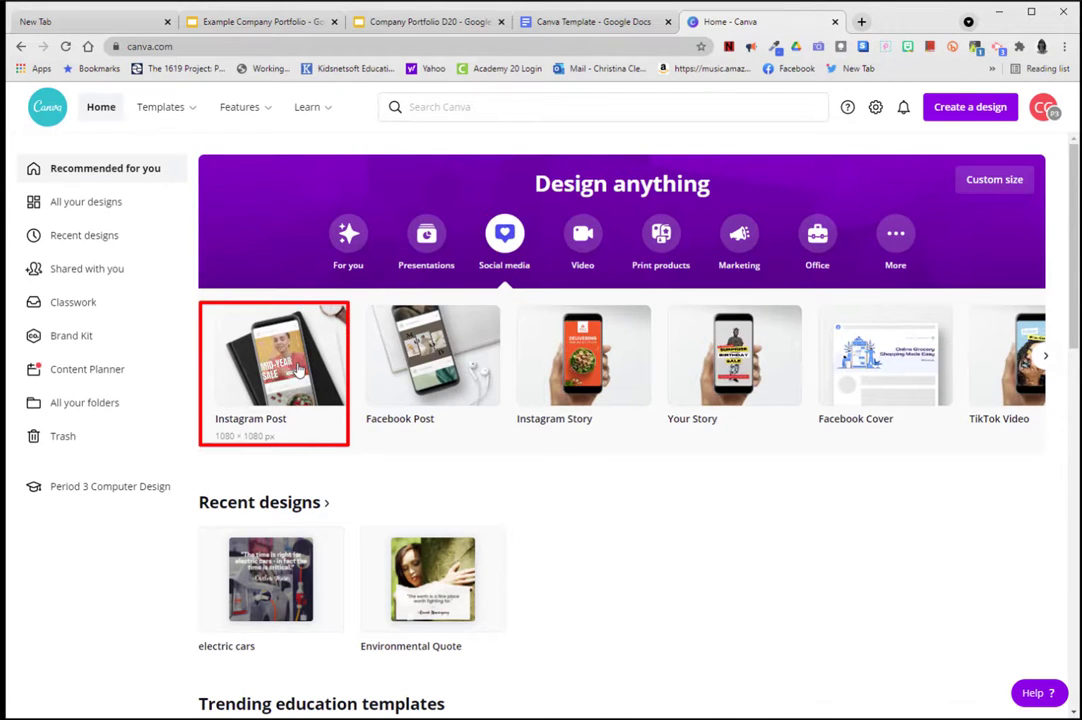
pyautogui.click(298, 370)
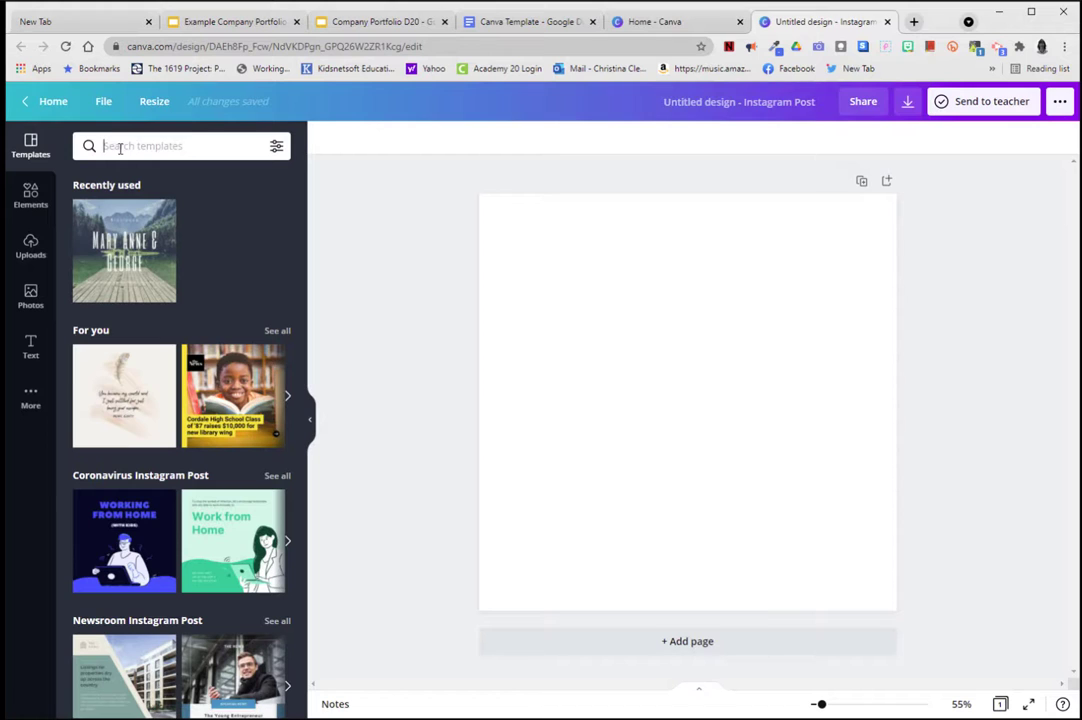
# Step: Search the templates for "car" and apply the "Show us your wheels!" template to the blank page
pyautogui.click(187, 137)
pyautogui.write('car')
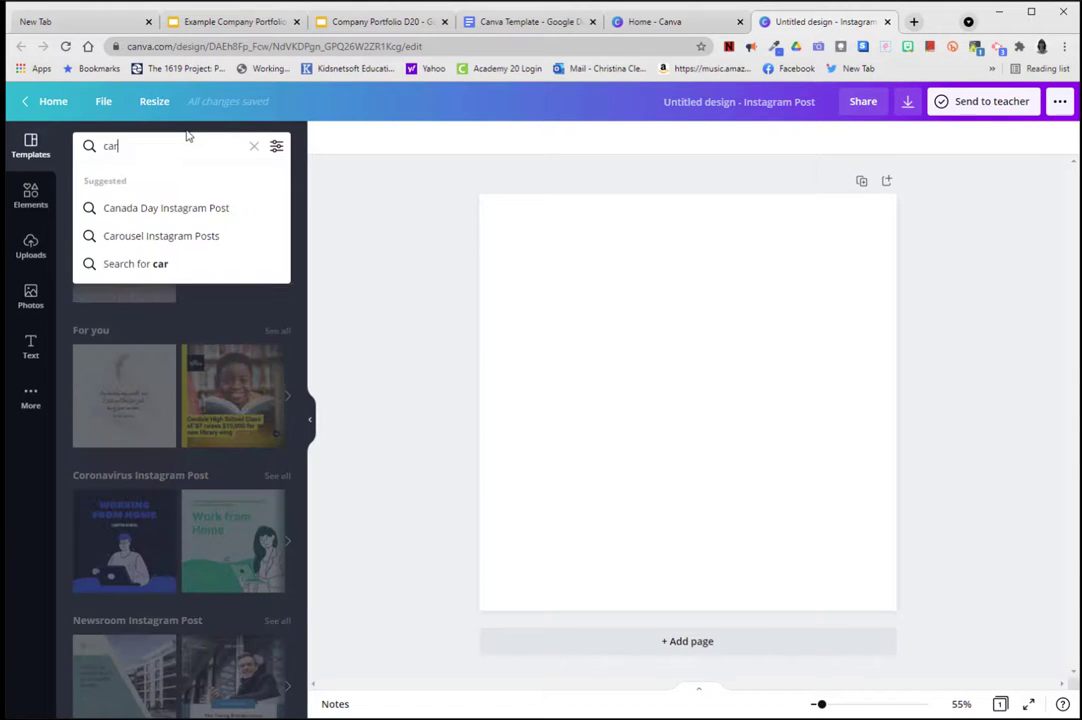
pyautogui.press('Return')
pyautogui.scroll(-3, 191, 530)
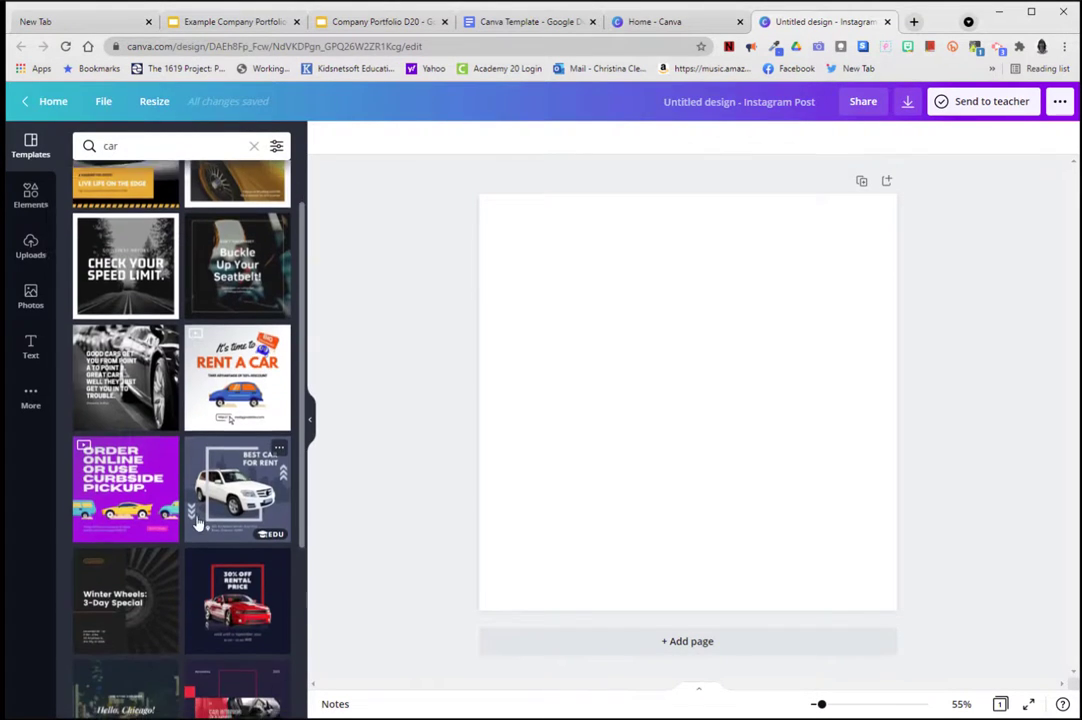
pyautogui.scroll(-7, 190, 530)
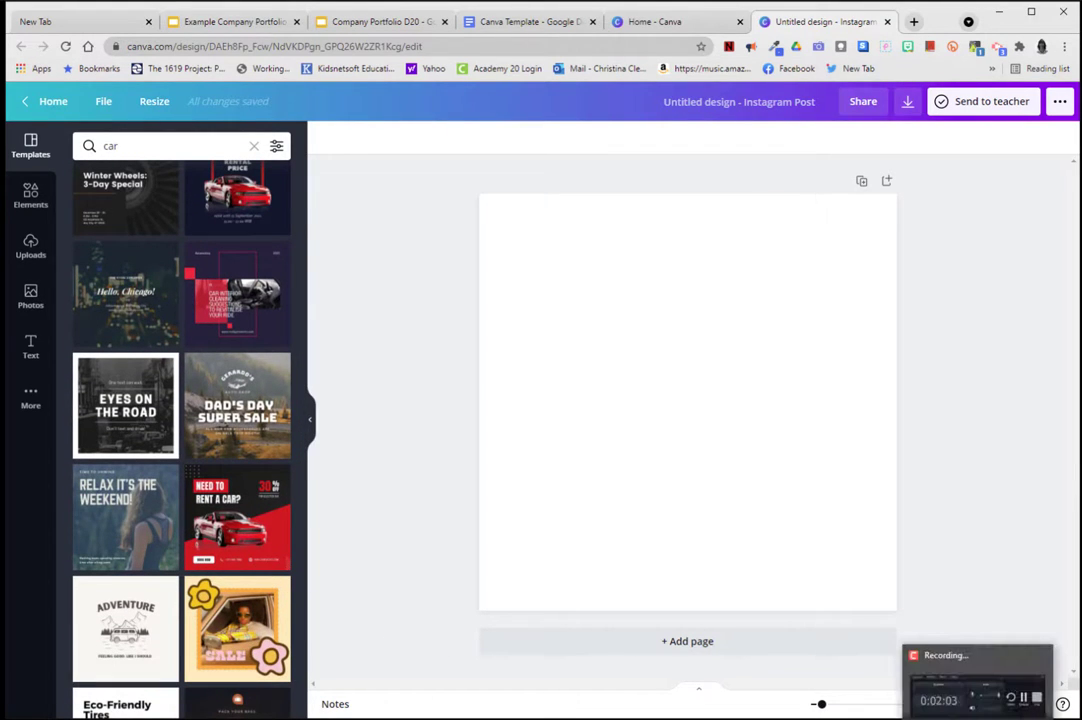
pyautogui.scroll(10, 180, 420)
pyautogui.moveTo(237, 215); pyautogui.dragTo(540, 299)
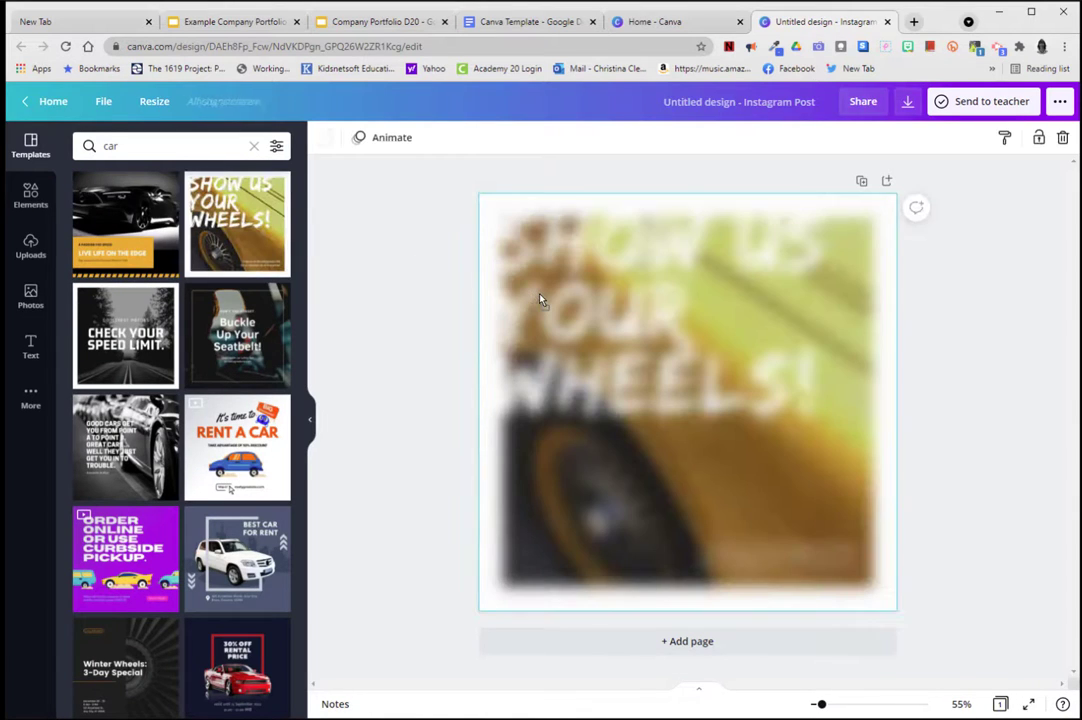
# Step: Search the videos for "car" and replace the template's photo with the 15-second clip of the vintage car's wooden steering wheel
pyautogui.click(693, 515)
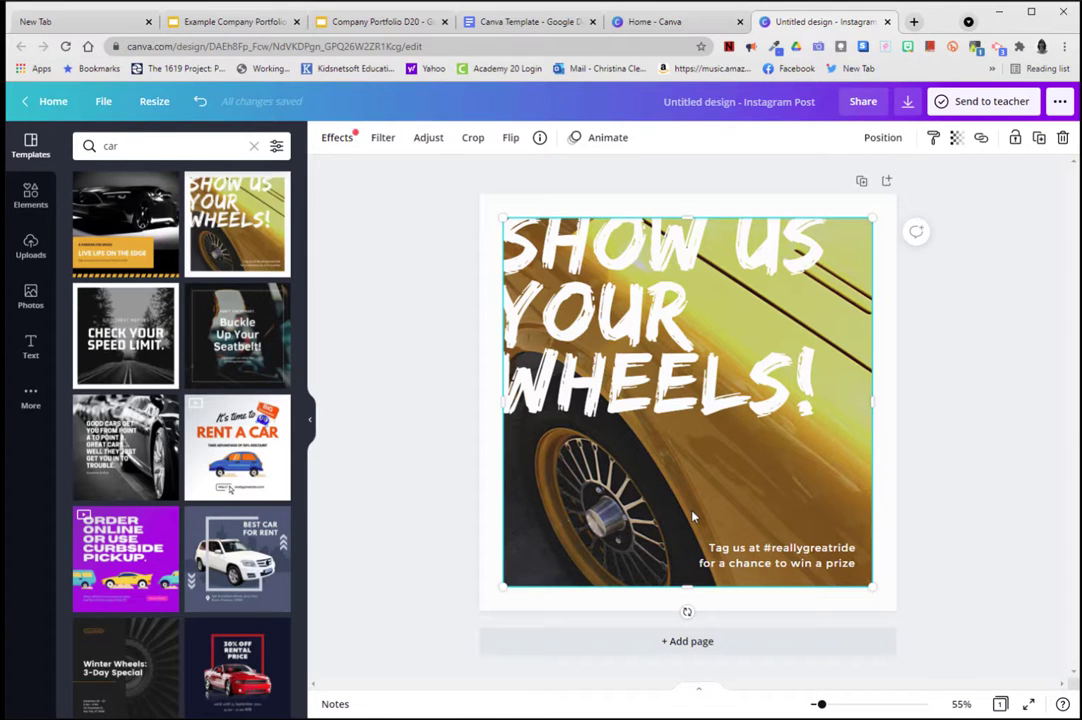
pyautogui.click(33, 398)
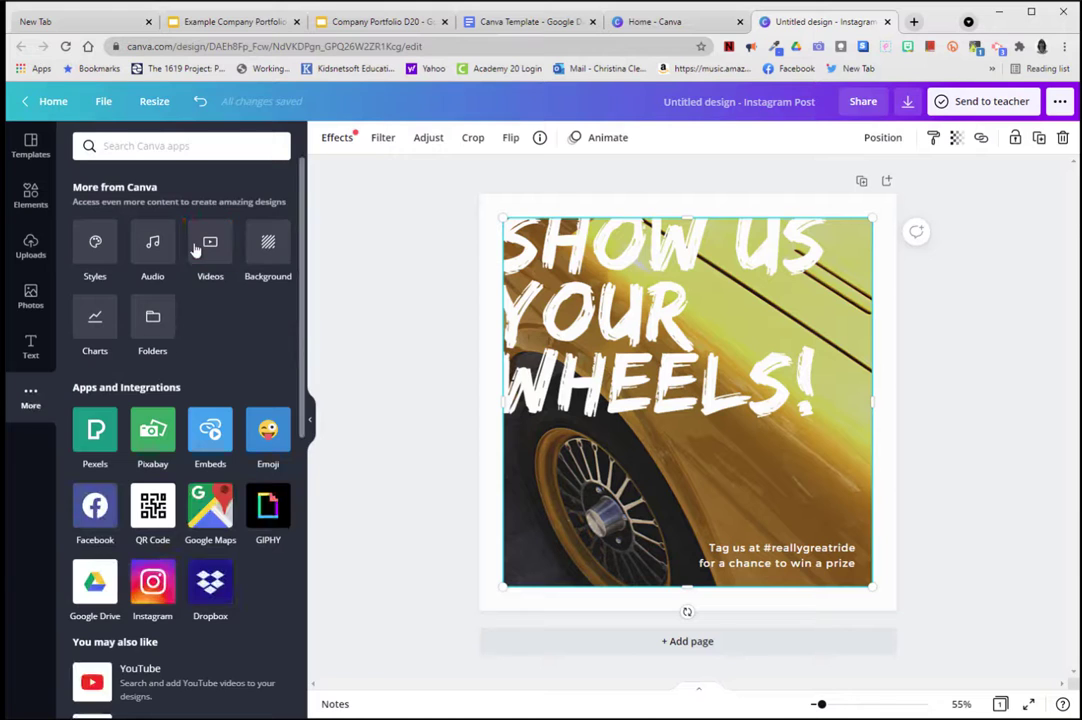
pyautogui.click(210, 248)
pyautogui.click(128, 145)
pyautogui.write('car')
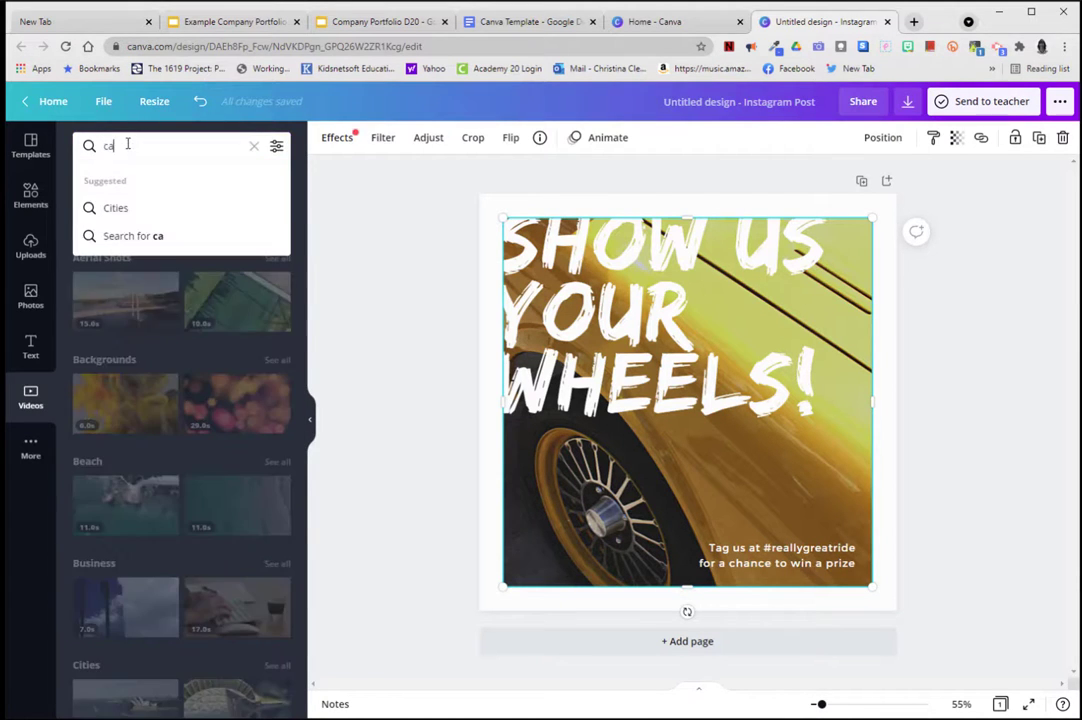
pyautogui.press('Return')
pyautogui.scroll(-5, 160, 585)
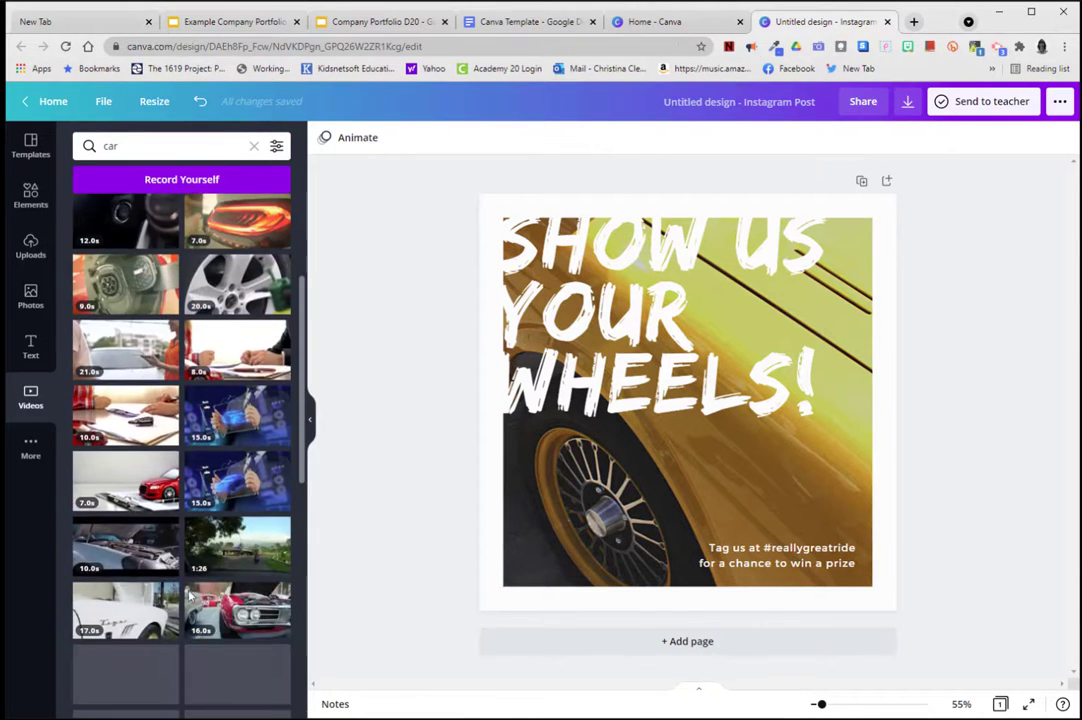
pyautogui.moveTo(208, 645); pyautogui.dragTo(648, 452)
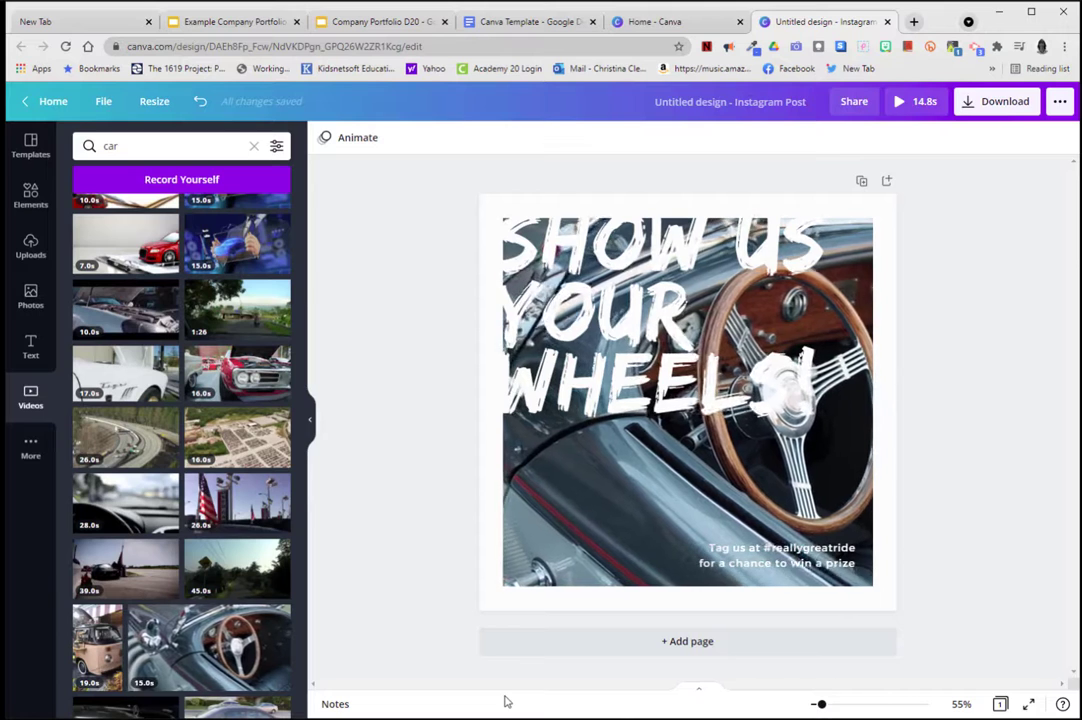
# Step: Delete the "Show us your wheels!" headline and the "Tag us at #reallygreatride" text from the page
pyautogui.click(637, 327)
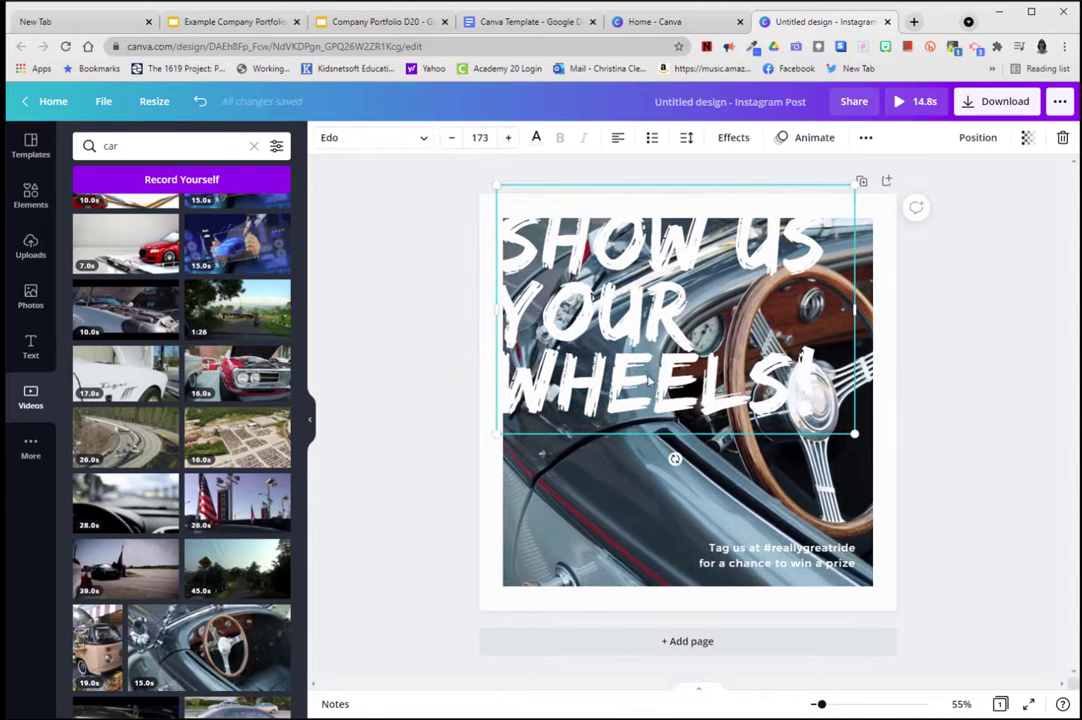
pyautogui.press('Delete')
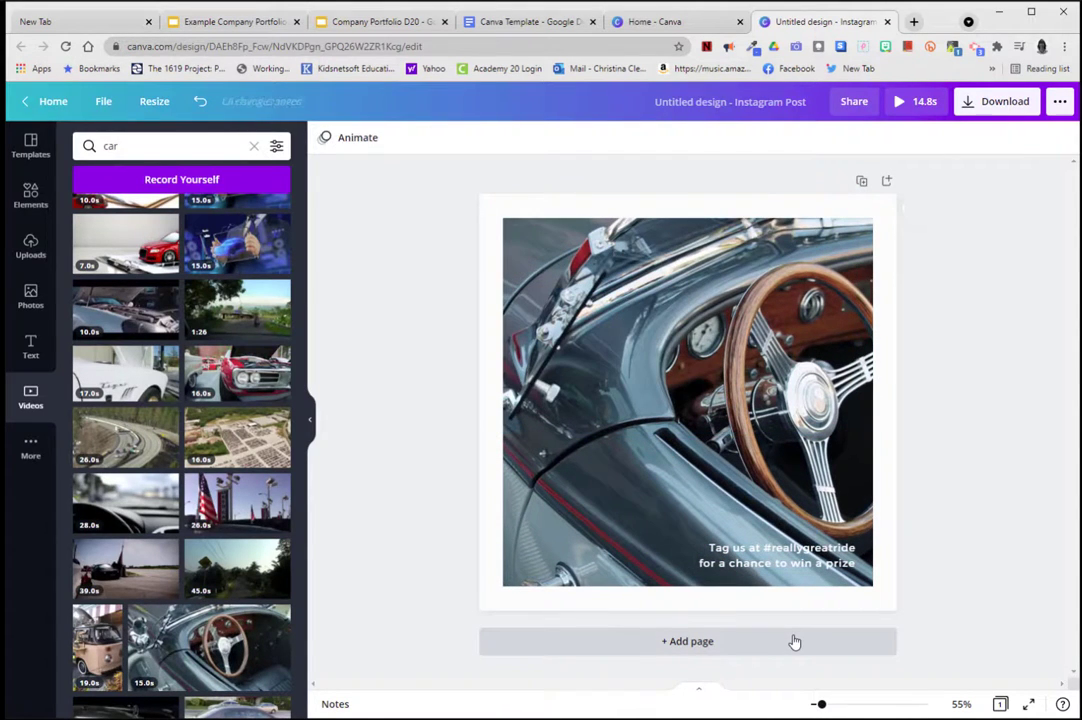
pyautogui.click(773, 563)
pyautogui.press('Delete')
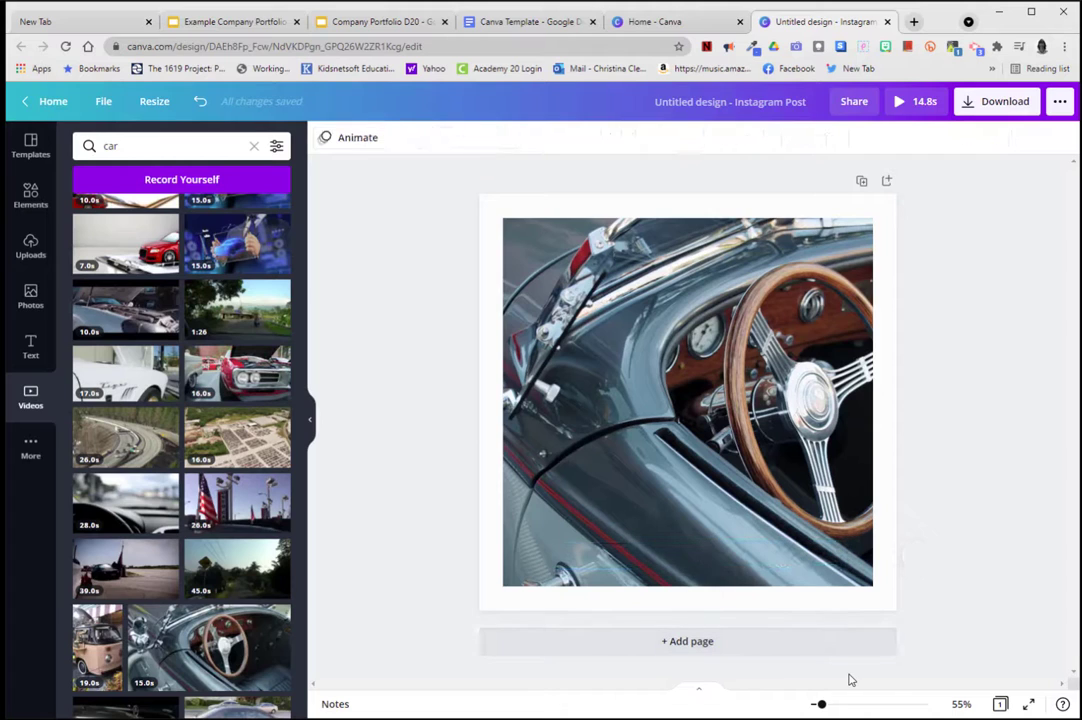
# Step: Rename the design as "Car Museum Ad"
pyautogui.click(723, 102)
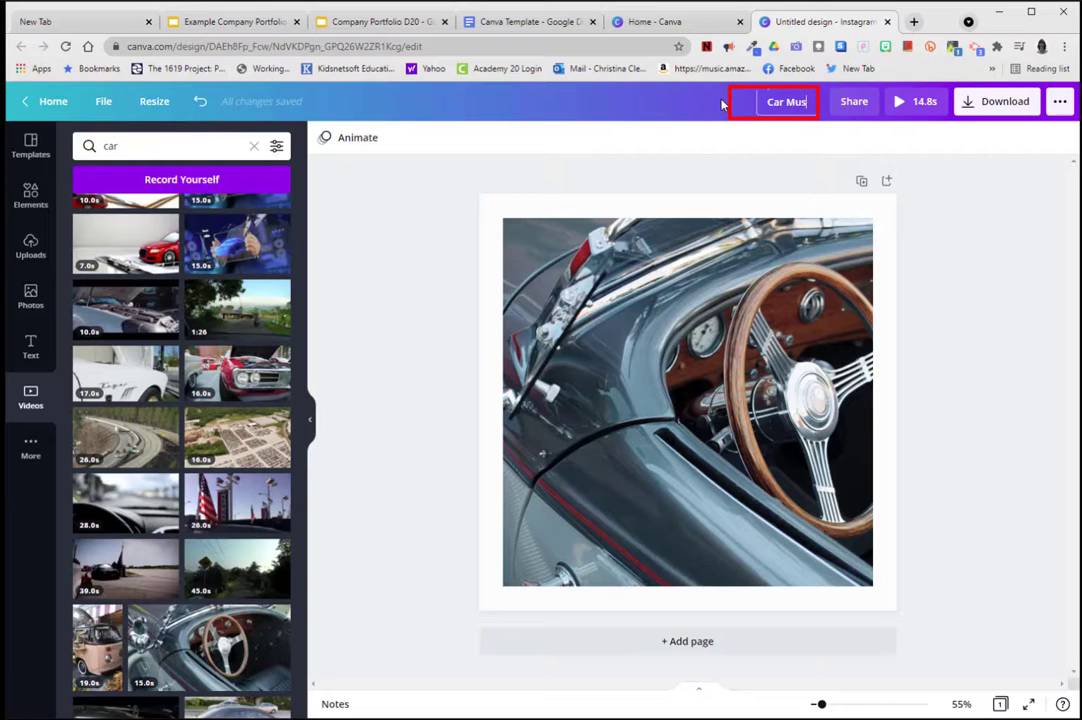
pyautogui.write('Car Museum Ad')
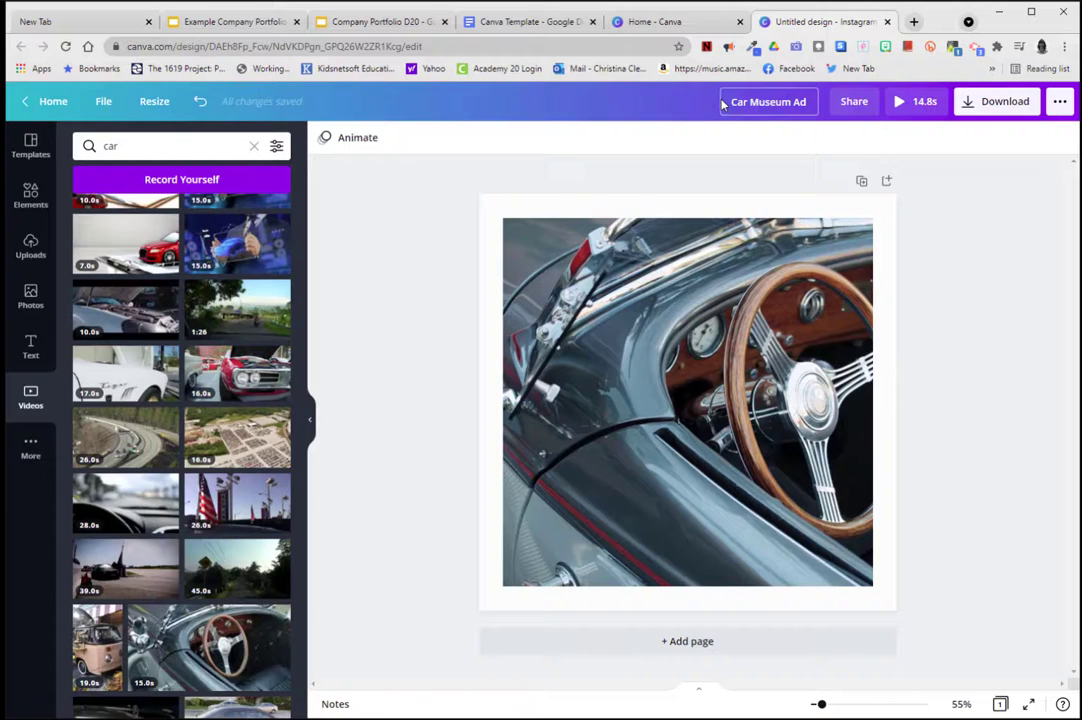
pyautogui.click(387, 310)
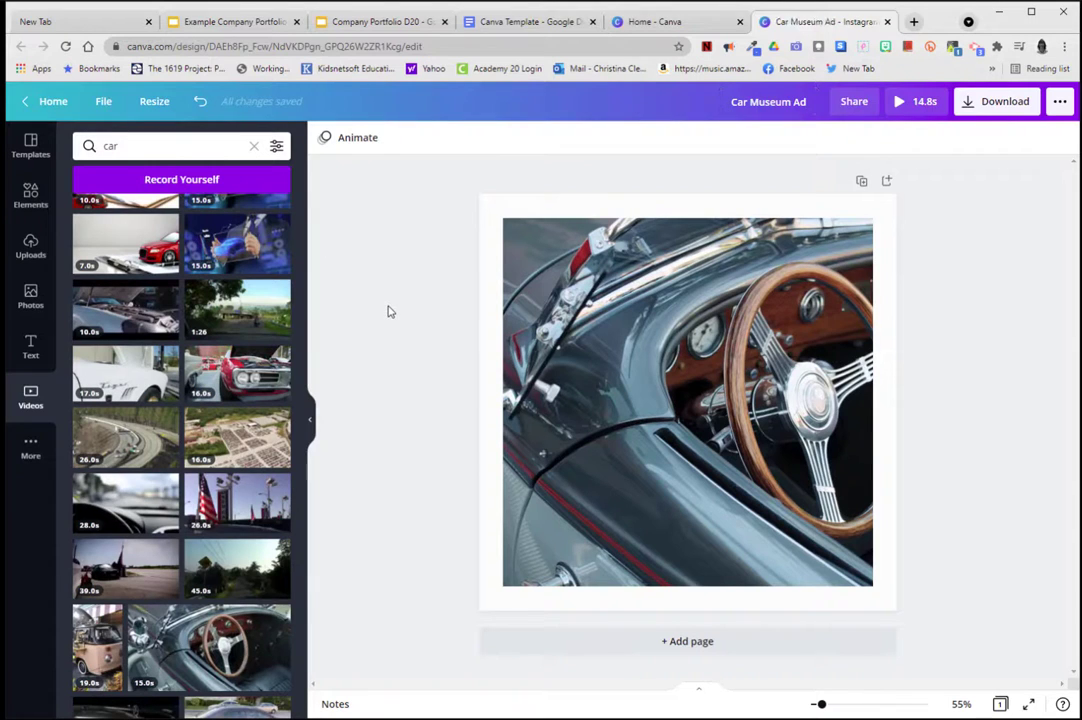
# Step: Add a heading, place it along the top of the car video and color it white
pyautogui.click(32, 352)
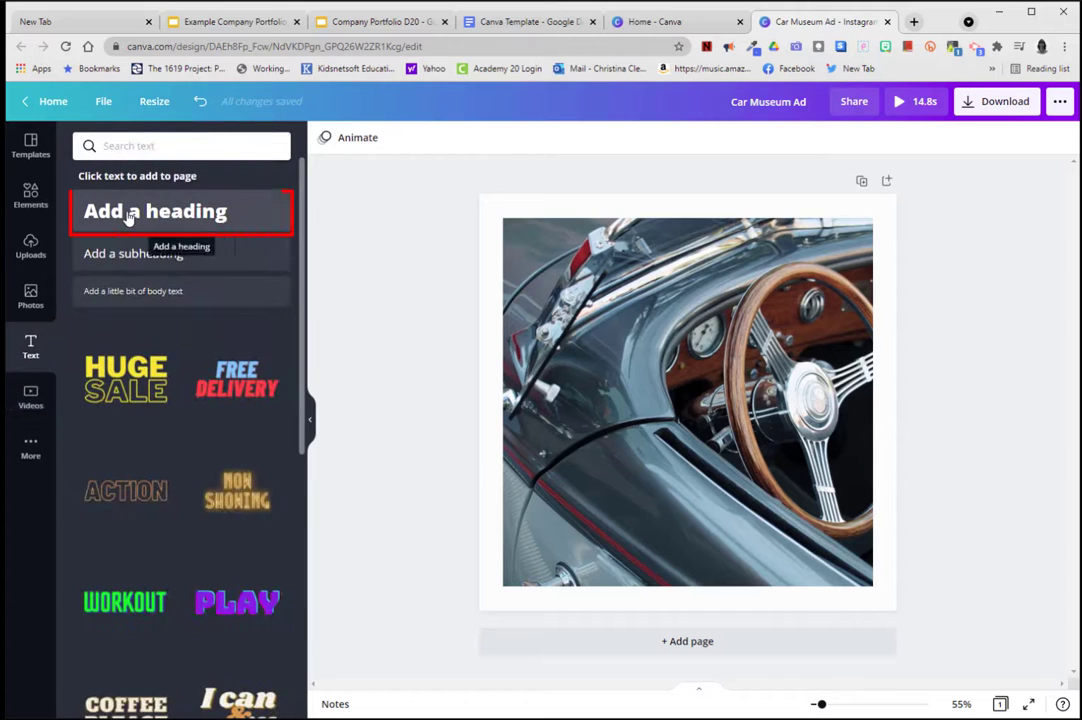
pyautogui.click(128, 212)
pyautogui.moveTo(637, 408); pyautogui.dragTo(683, 253)
pyautogui.click(536, 140)
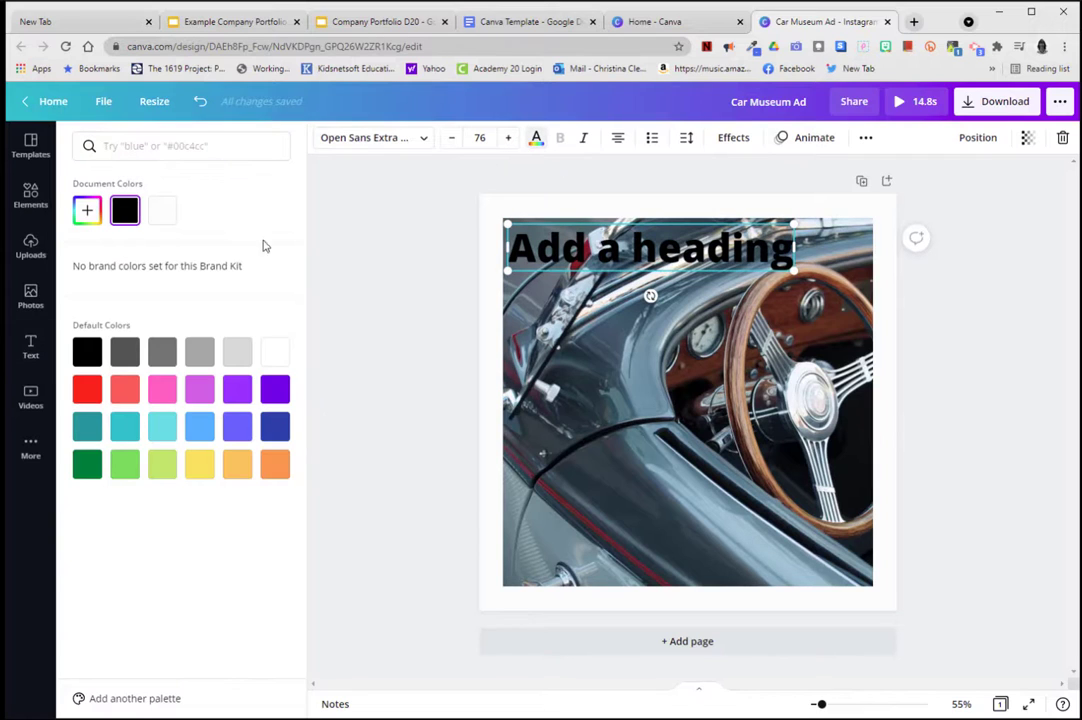
pyautogui.click(163, 211)
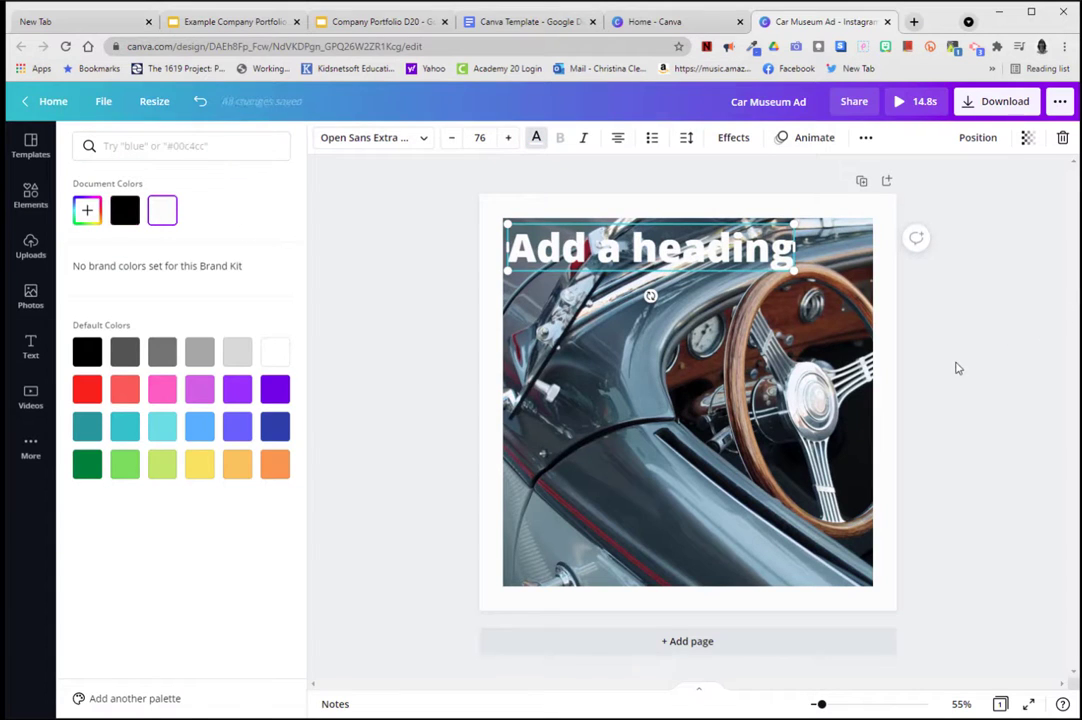
pyautogui.click(956, 364)
# Step: Change the heading's font to Bobby Jones Soft
pyautogui.click(645, 257)
pyautogui.click(418, 142)
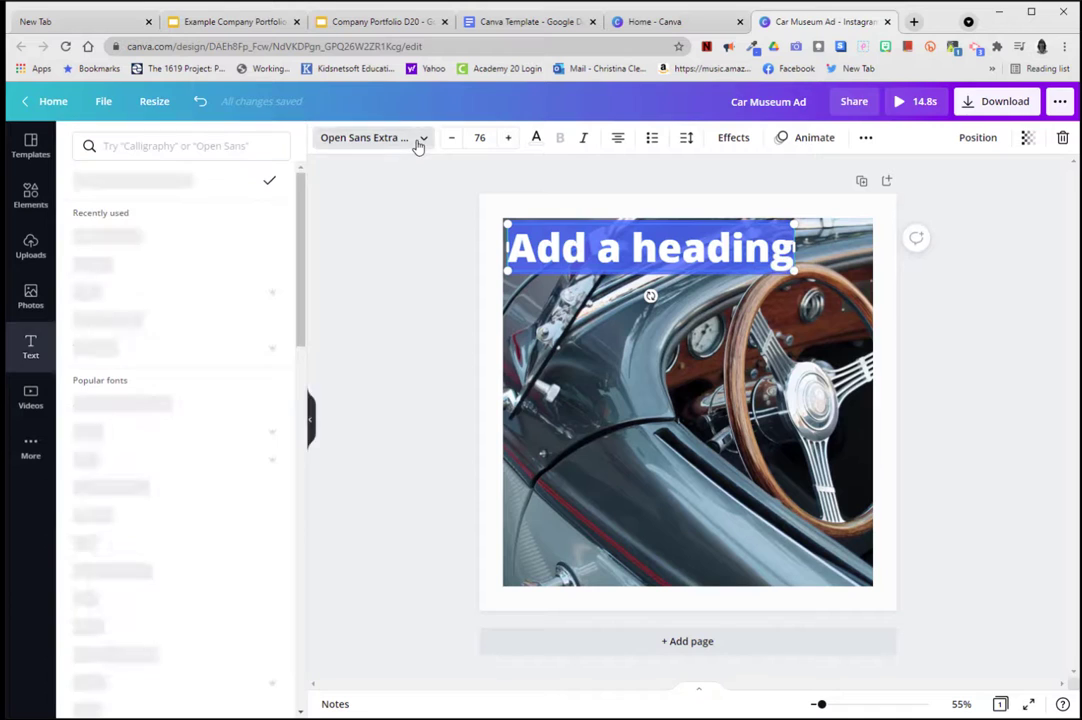
pyautogui.click(142, 238)
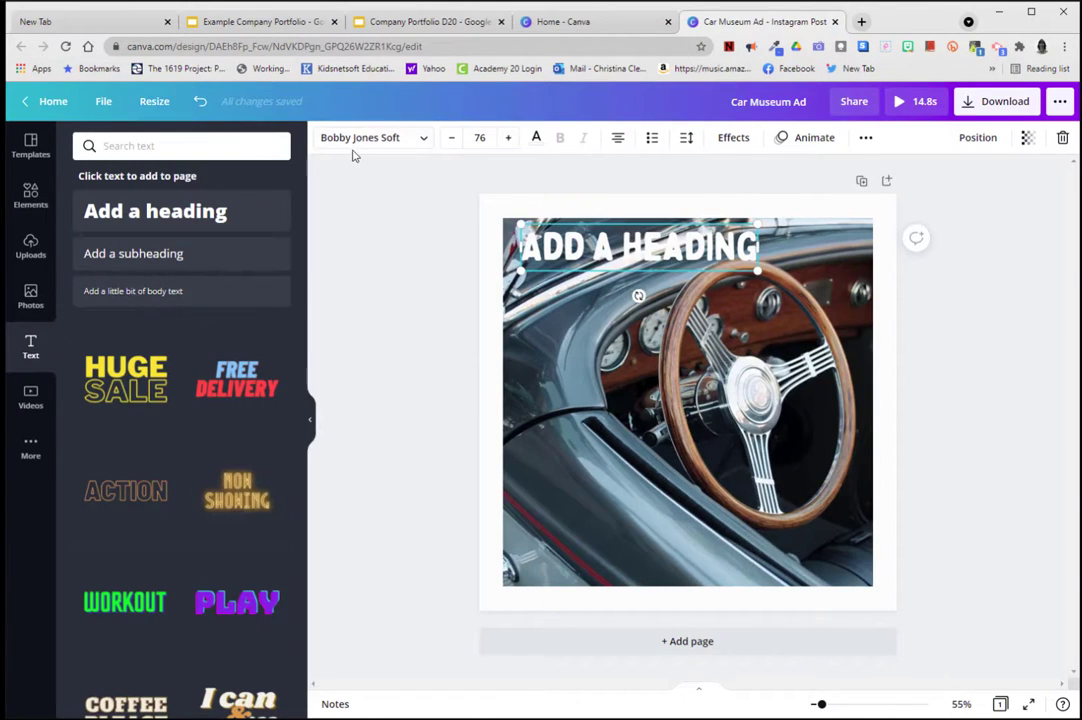
# Step: Replace the placeholder heading text with the owner's first name in possessive form followed by "CAR MUSEUM"
pyautogui.doubleClick(589, 240)
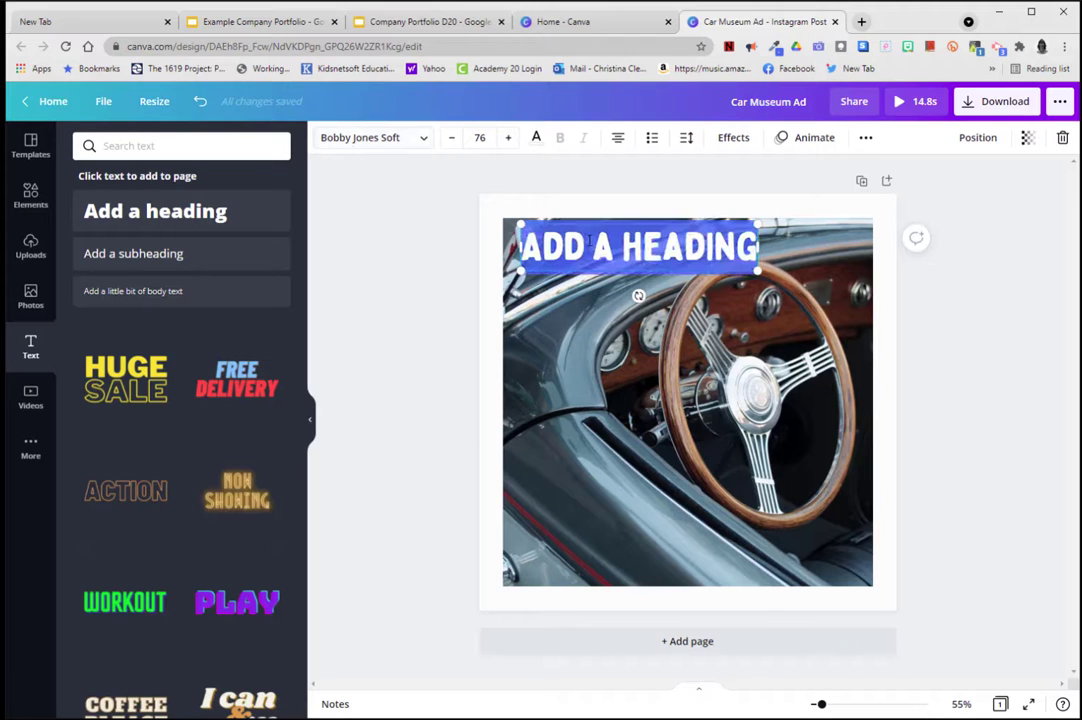
pyautogui.click(590, 241)
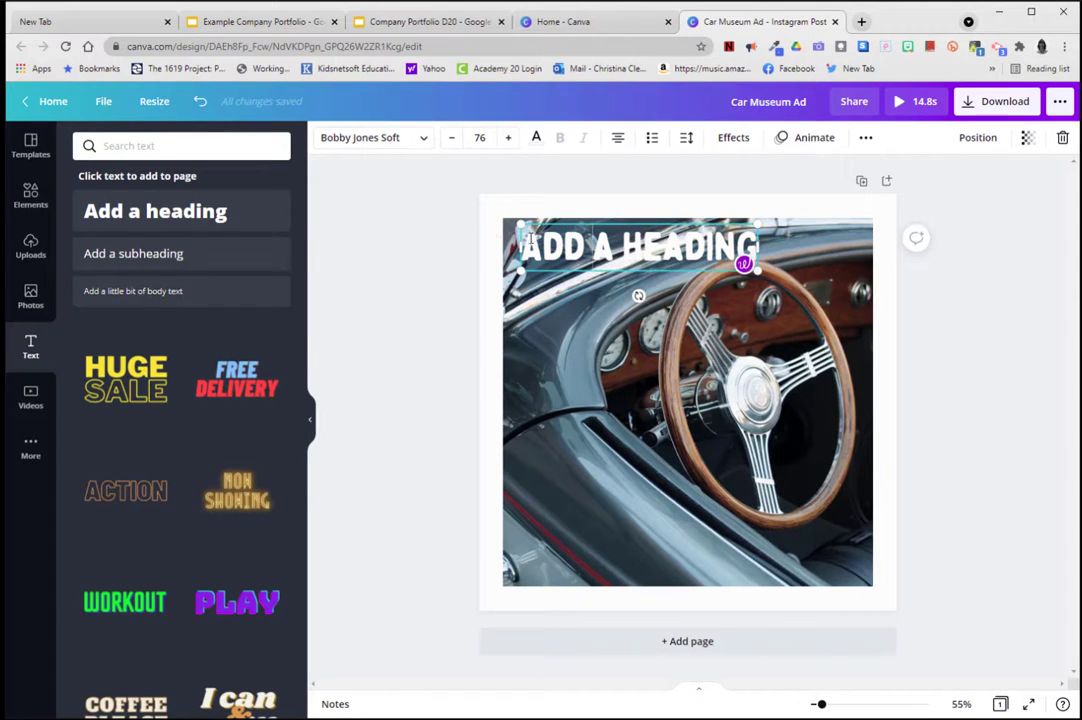
pyautogui.moveTo(519, 232); pyautogui.dragTo(757, 243)
pyautogui.write('CHRIS')
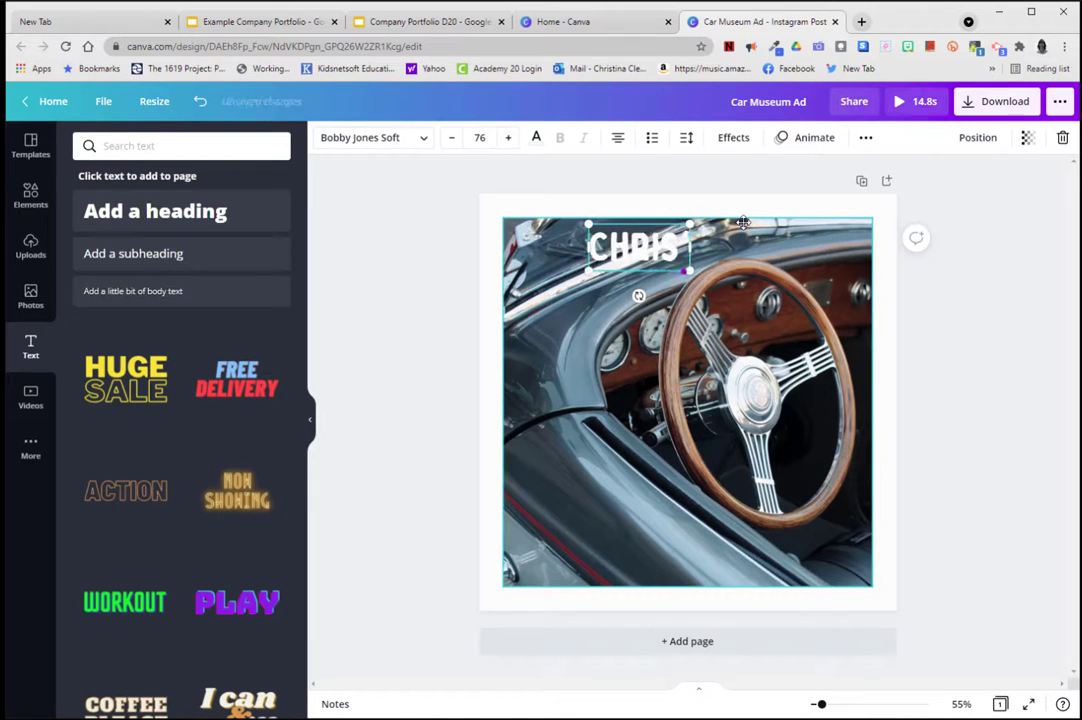
pyautogui.write("' CAR MUSEUM")
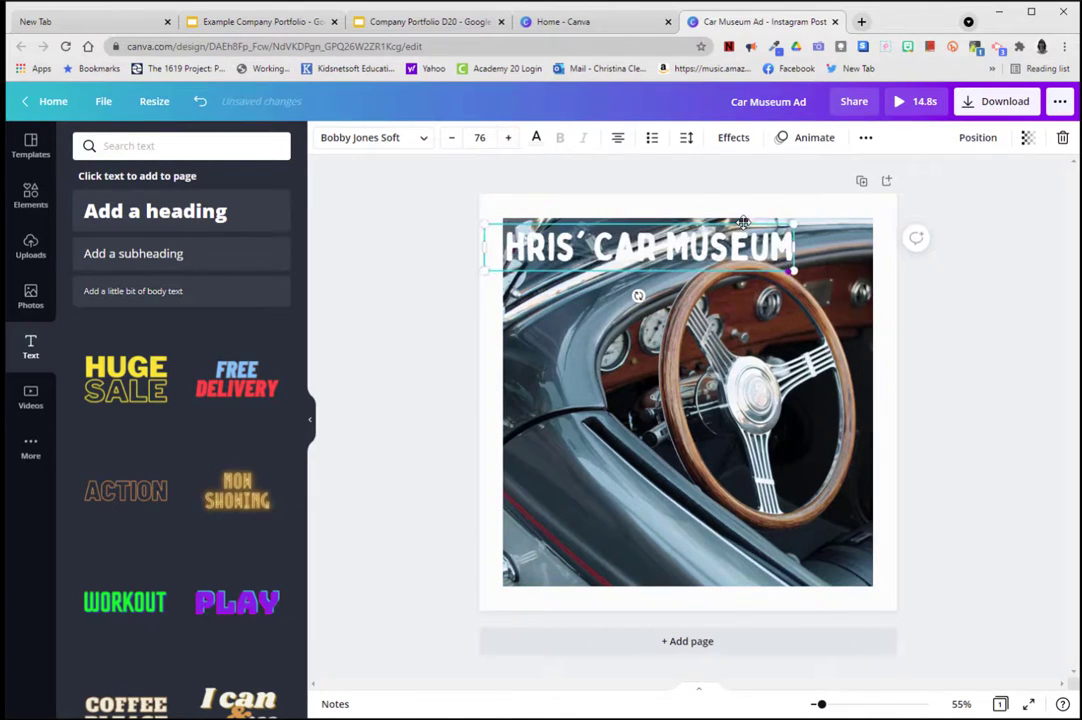
# Step: Move the museum heading sideways so that it sits fully within the top of the car video
pyautogui.click(939, 318)
pyautogui.click(697, 257)
pyautogui.moveTo(697, 257); pyautogui.dragTo(724, 257)
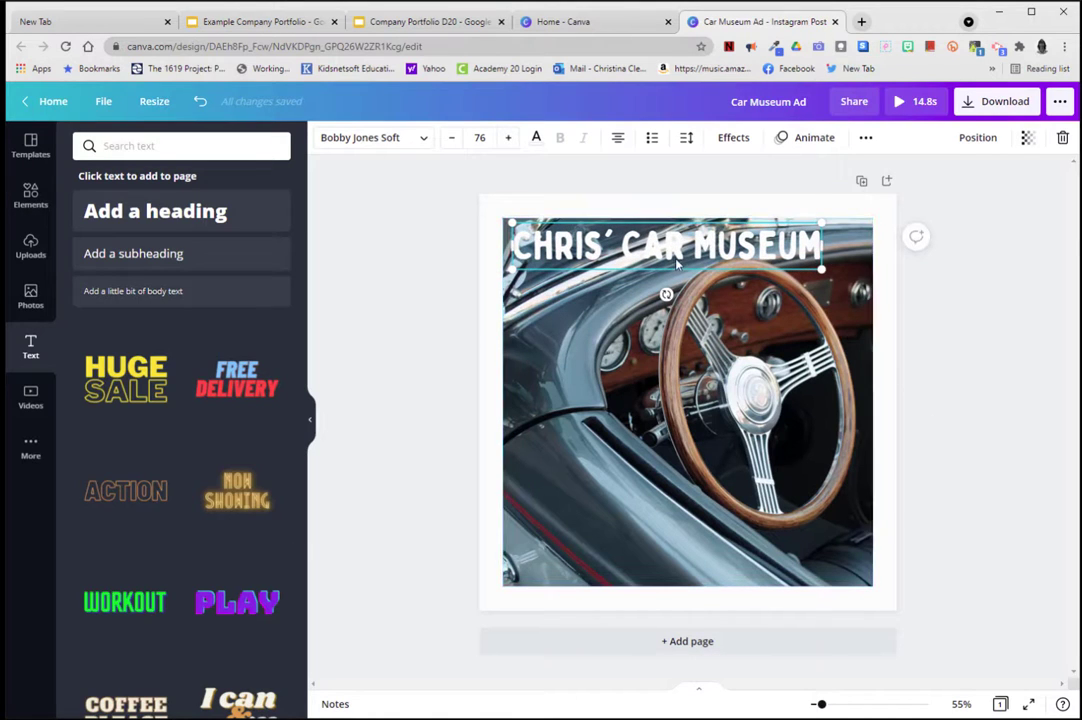
pyautogui.click(563, 350)
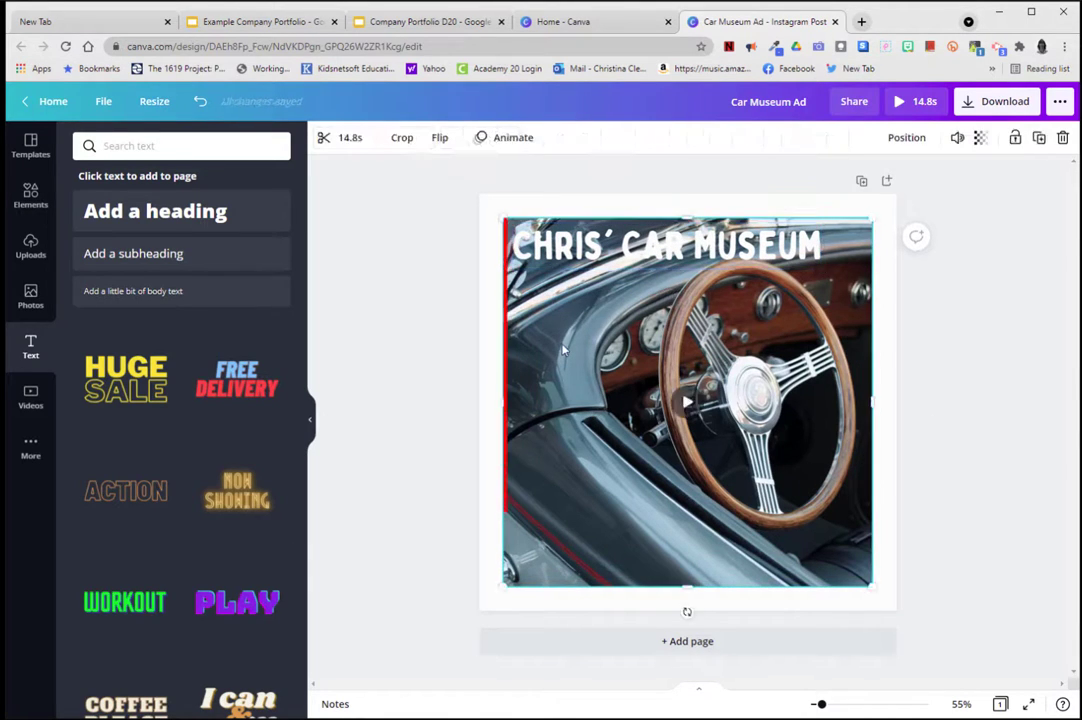
# Step: Fade the car video by lowering its transparency value so that it reads as a pale background
pyautogui.click(981, 140)
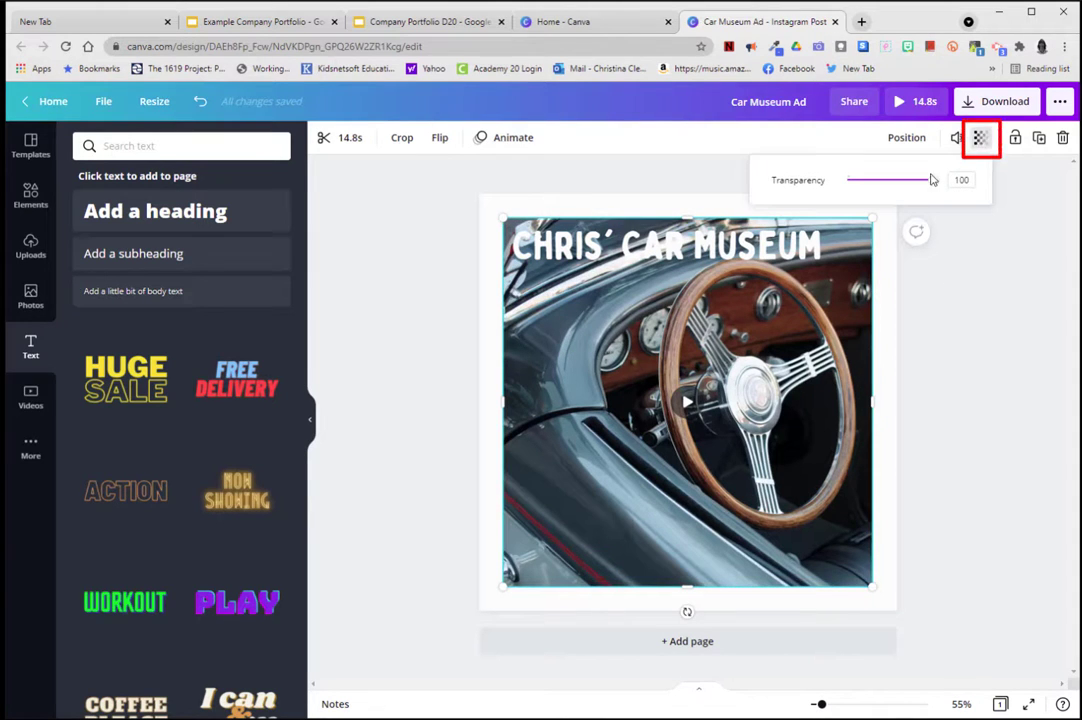
pyautogui.moveTo(930, 182)
pyautogui.mouseDown()
pyautogui.moveTo(908, 181)
pyautogui.moveTo(897, 197)
pyautogui.mouseUp()
# Step: Color the whole museum heading across the car video black
pyautogui.click(702, 250)
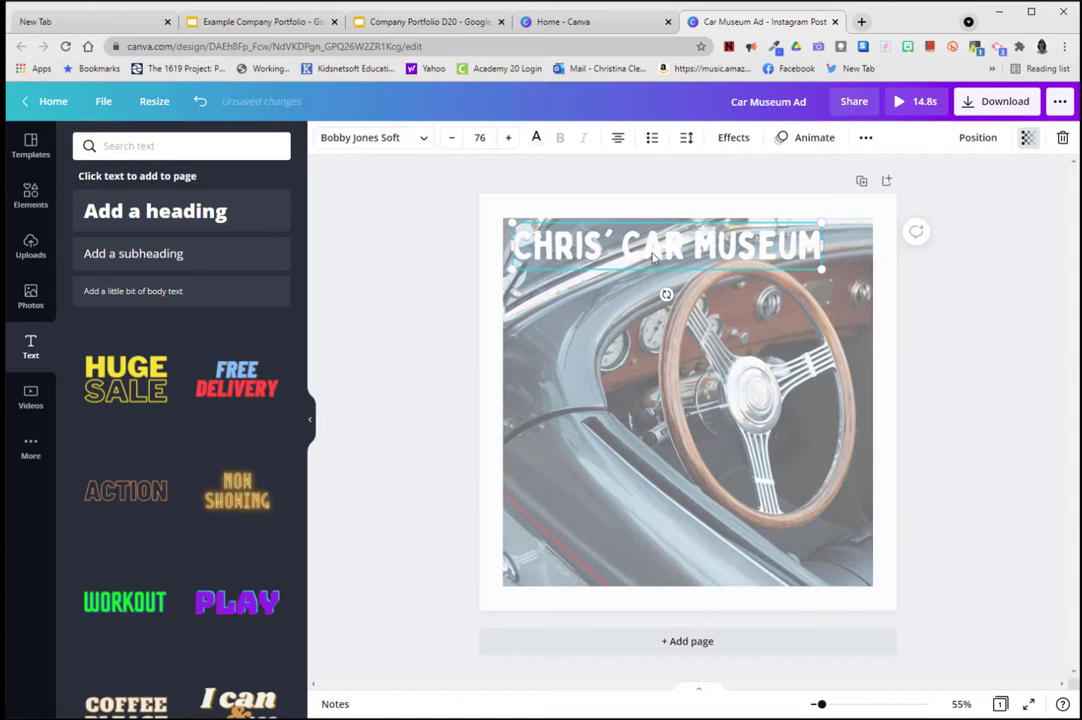
pyautogui.doubleClick(538, 243)
pyautogui.moveTo(512, 244); pyautogui.dragTo(816, 228)
pyautogui.click(536, 138)
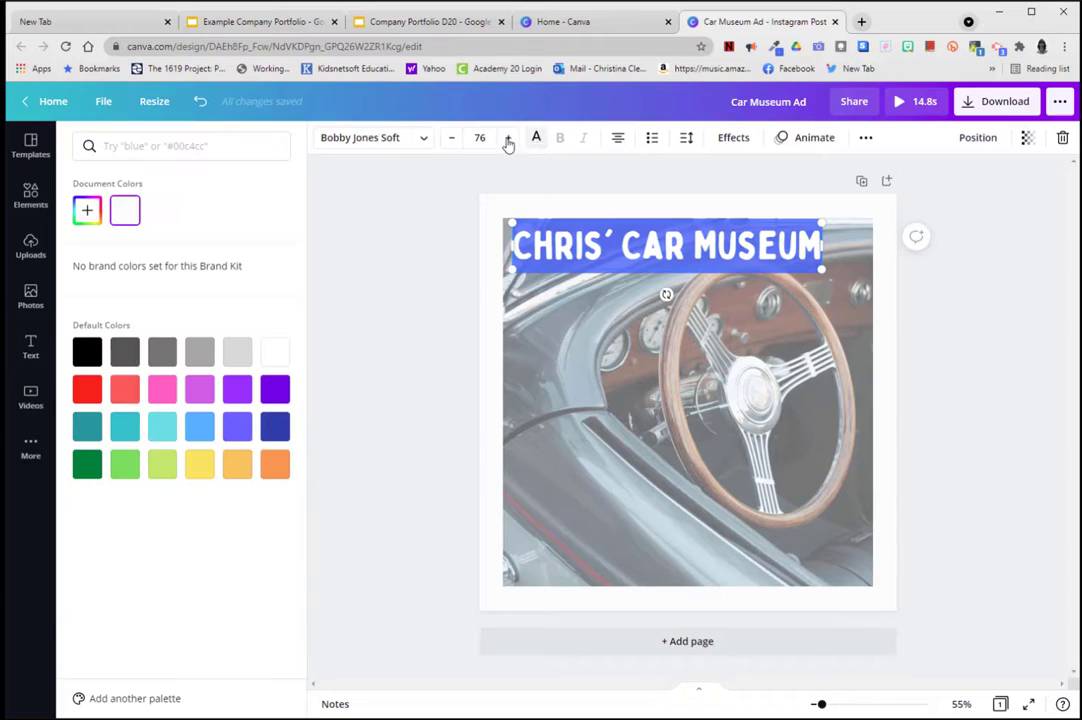
pyautogui.click(948, 374)
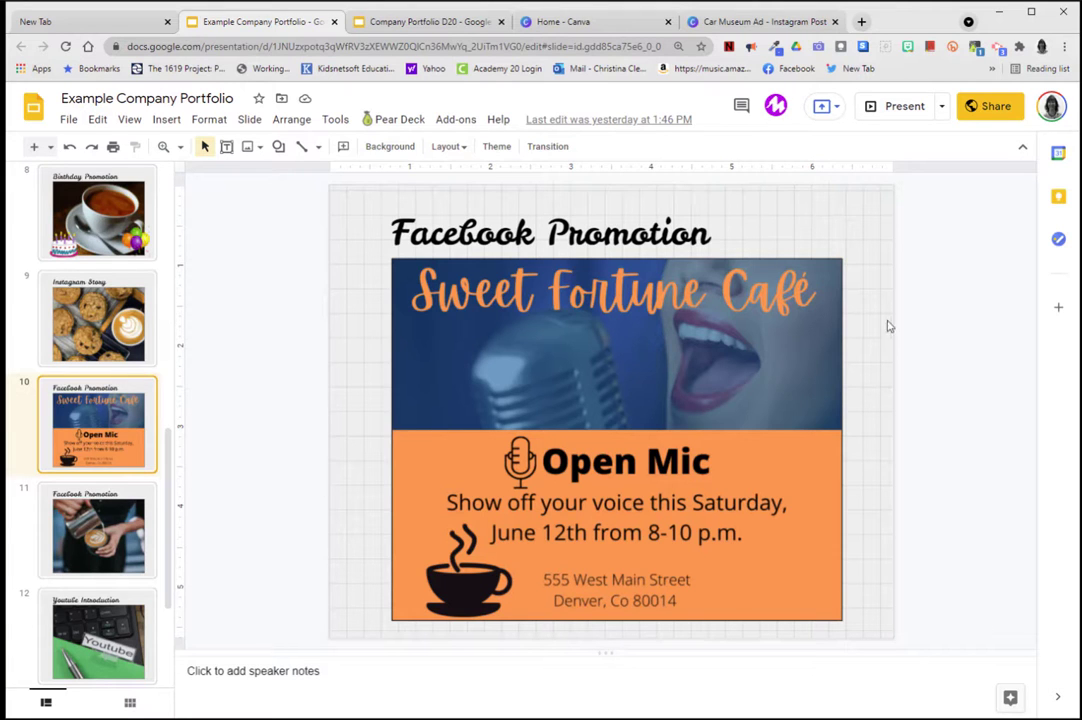
# Step: Return to the Canva car museum ad and add a subheading in the lower part of the video containing the museum's two-line street address
pyautogui.click(741, 22)
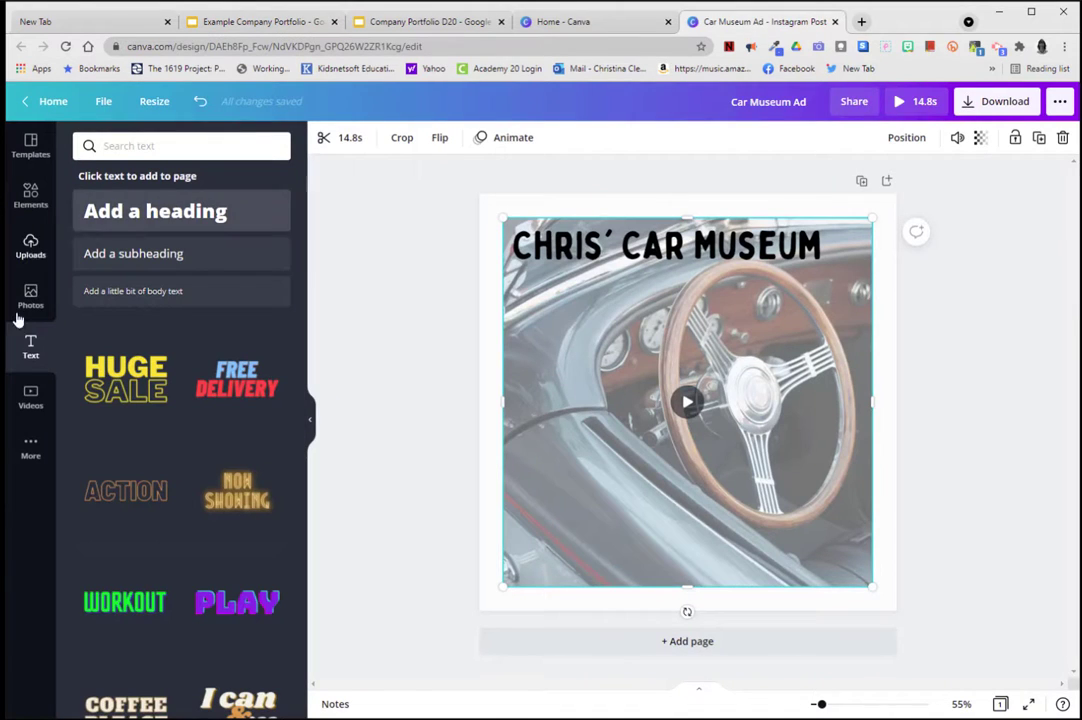
pyautogui.click(135, 257)
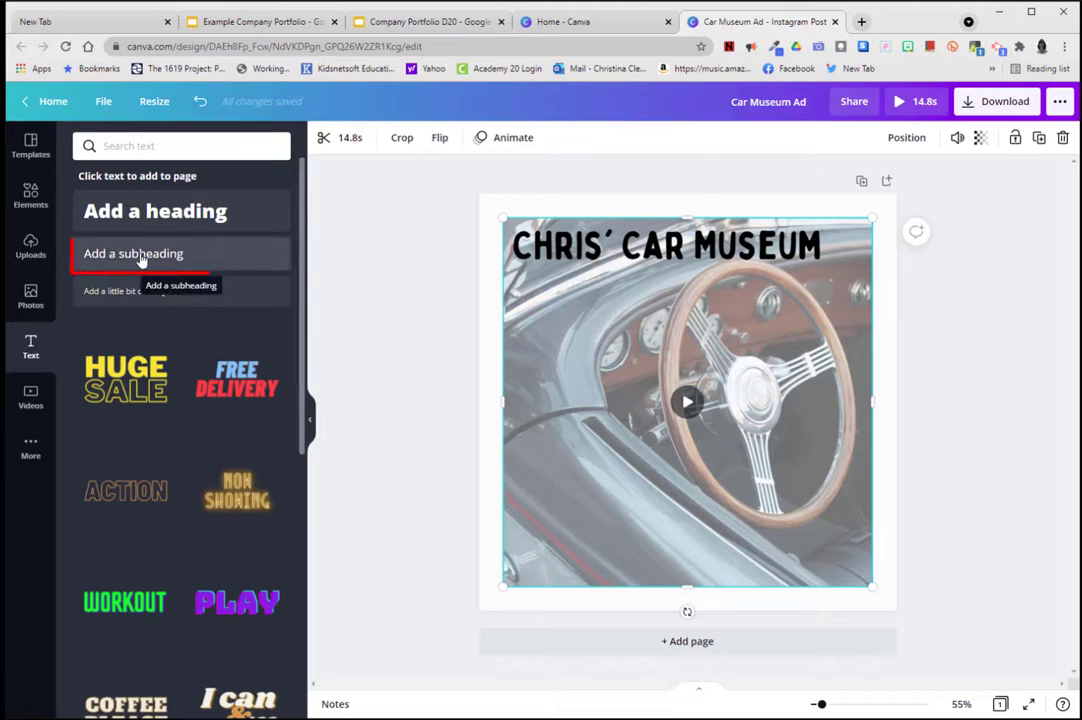
pyautogui.moveTo(686, 405); pyautogui.dragTo(681, 484)
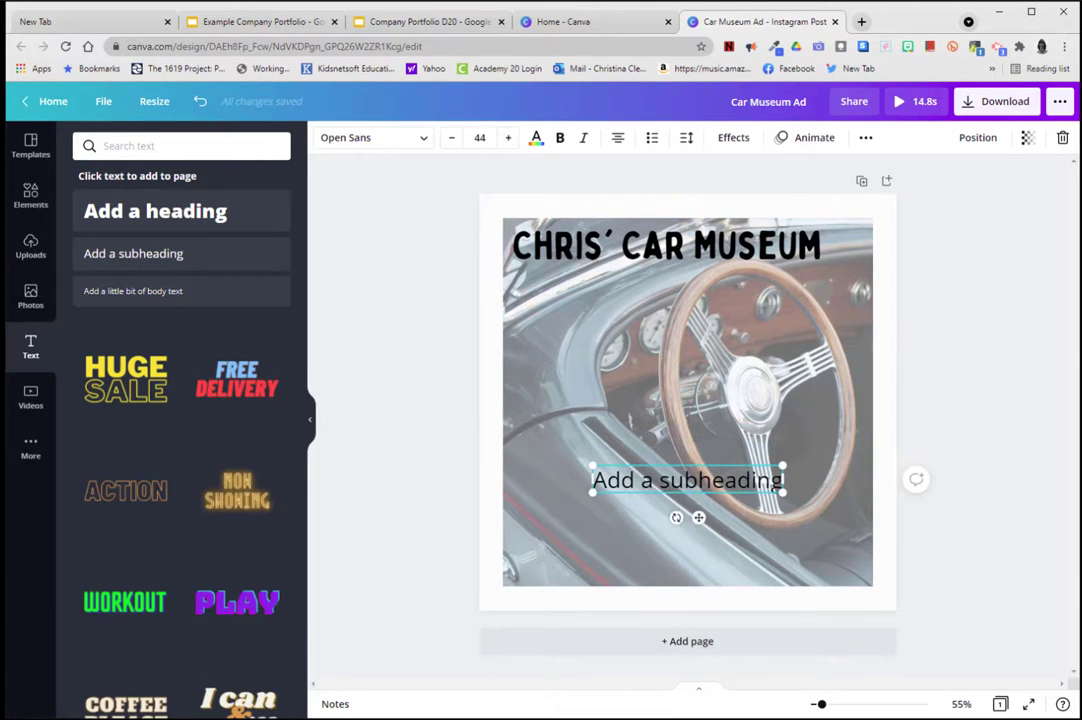
pyautogui.doubleClick(768, 483)
pyautogui.write('555 West Main Street')
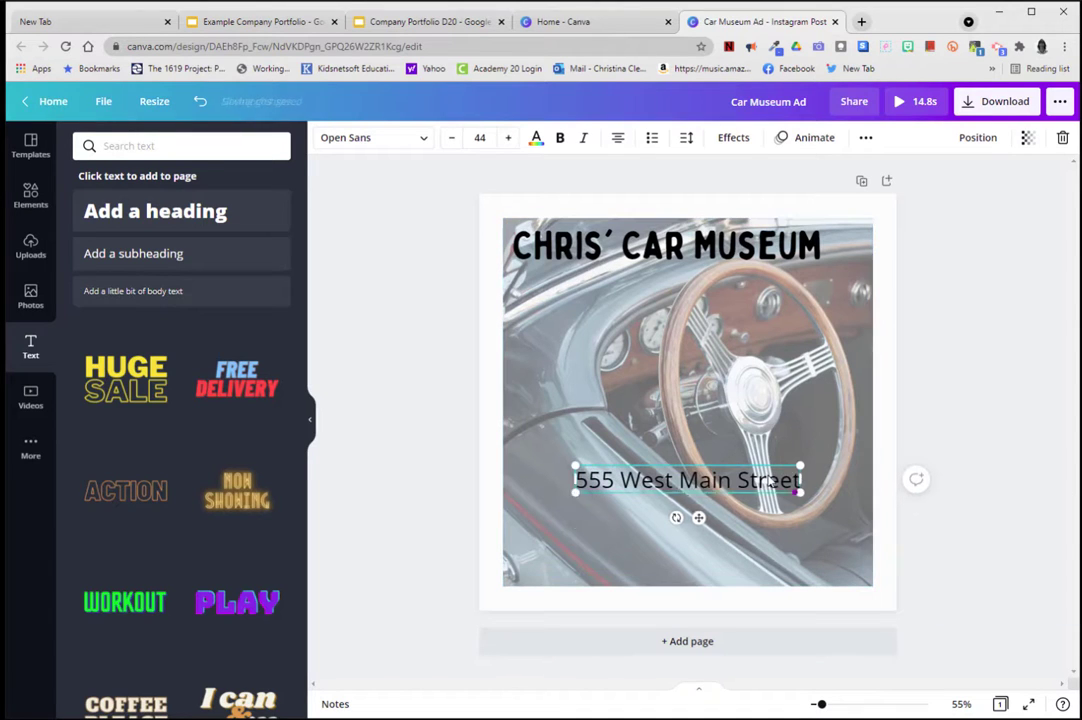
pyautogui.press('Return')
pyautogui.write('Denver, CO 80014')
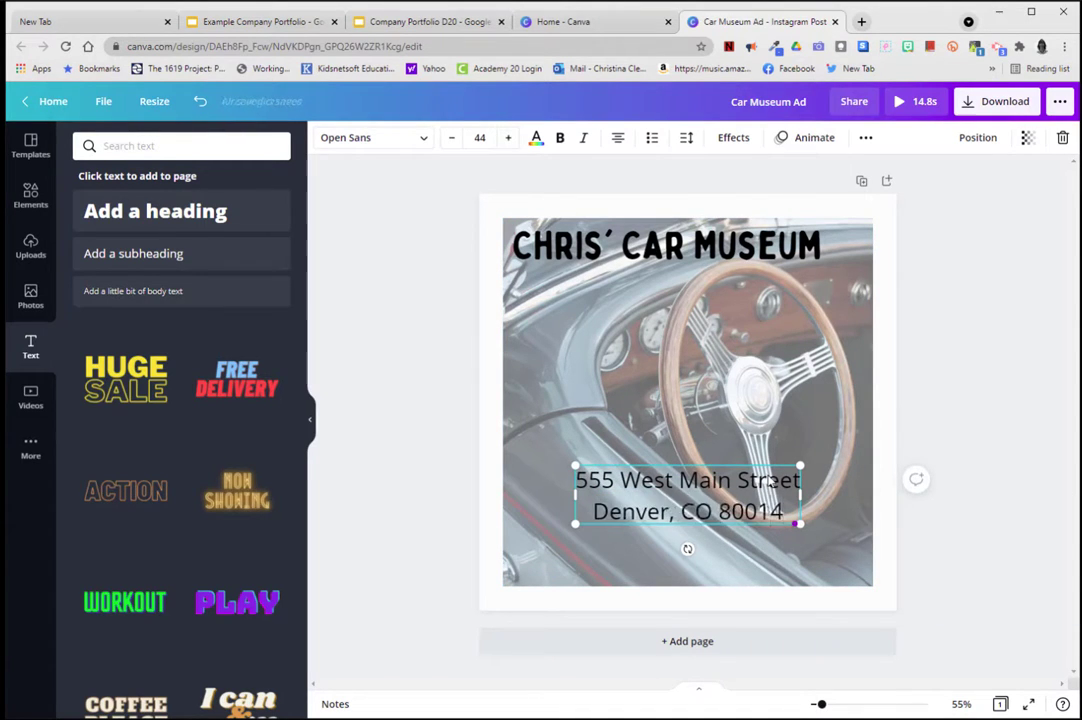
# Step: Set the address text's font size to 40 and move it down to the bottom center of the car video
pyautogui.moveTo(772, 479); pyautogui.dragTo(742, 506)
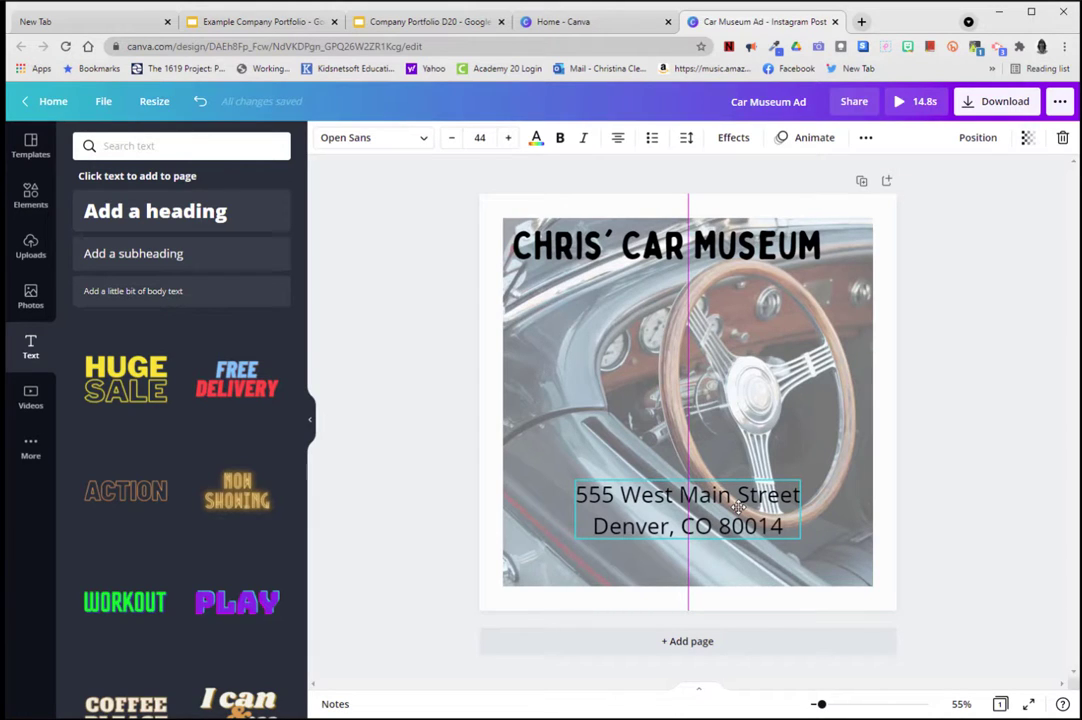
pyautogui.moveTo(737, 508); pyautogui.dragTo(737, 508)
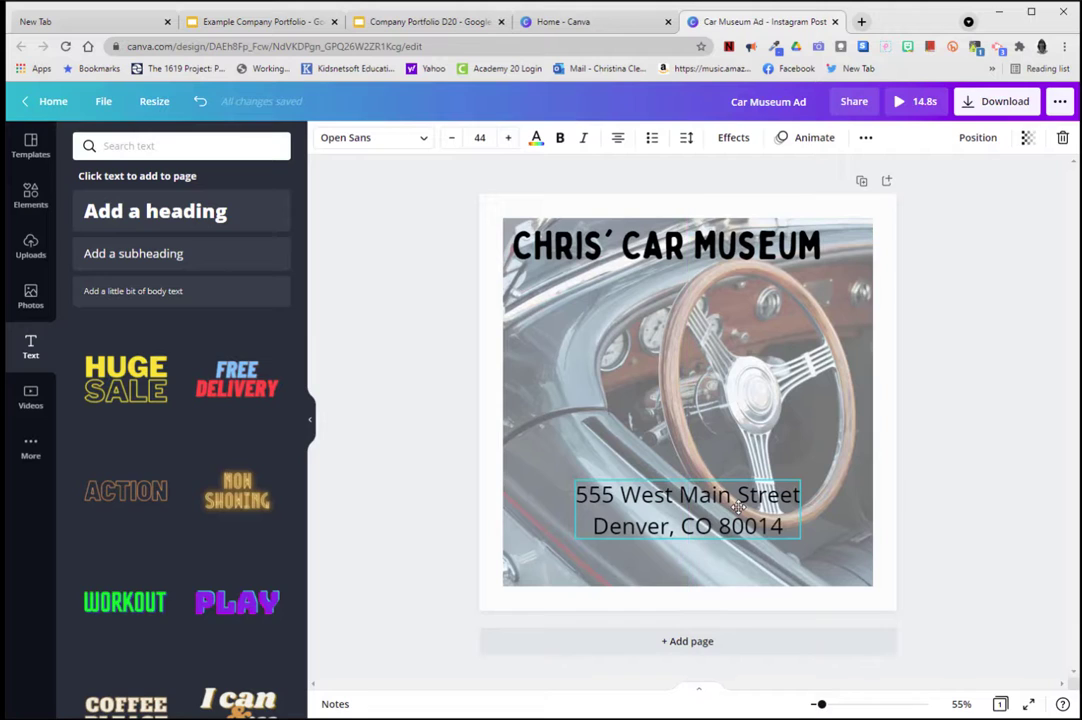
pyautogui.click(480, 140)
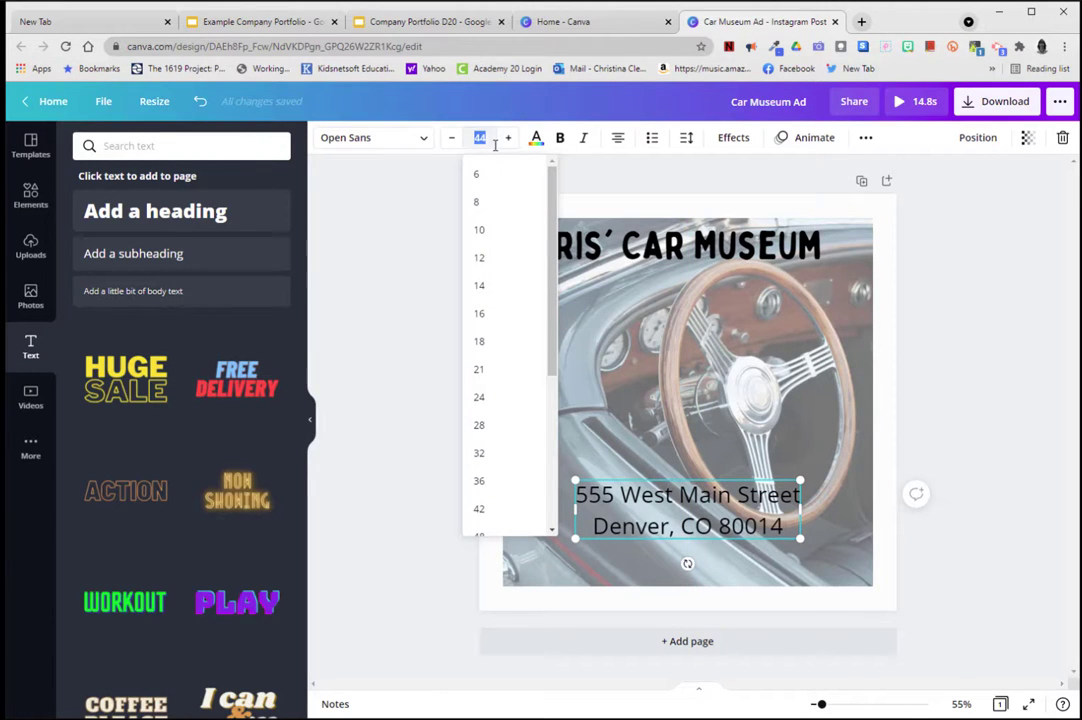
pyautogui.write('0')
pyautogui.press('Return')
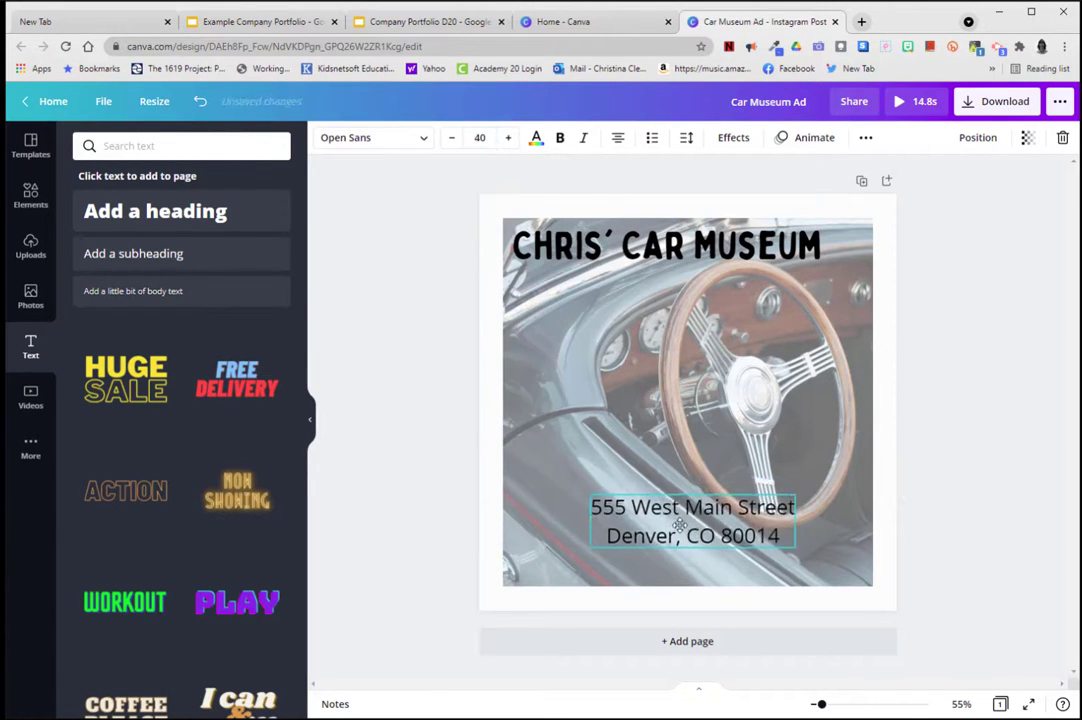
pyautogui.moveTo(679, 523); pyautogui.dragTo(666, 543)
pyautogui.click(938, 480)
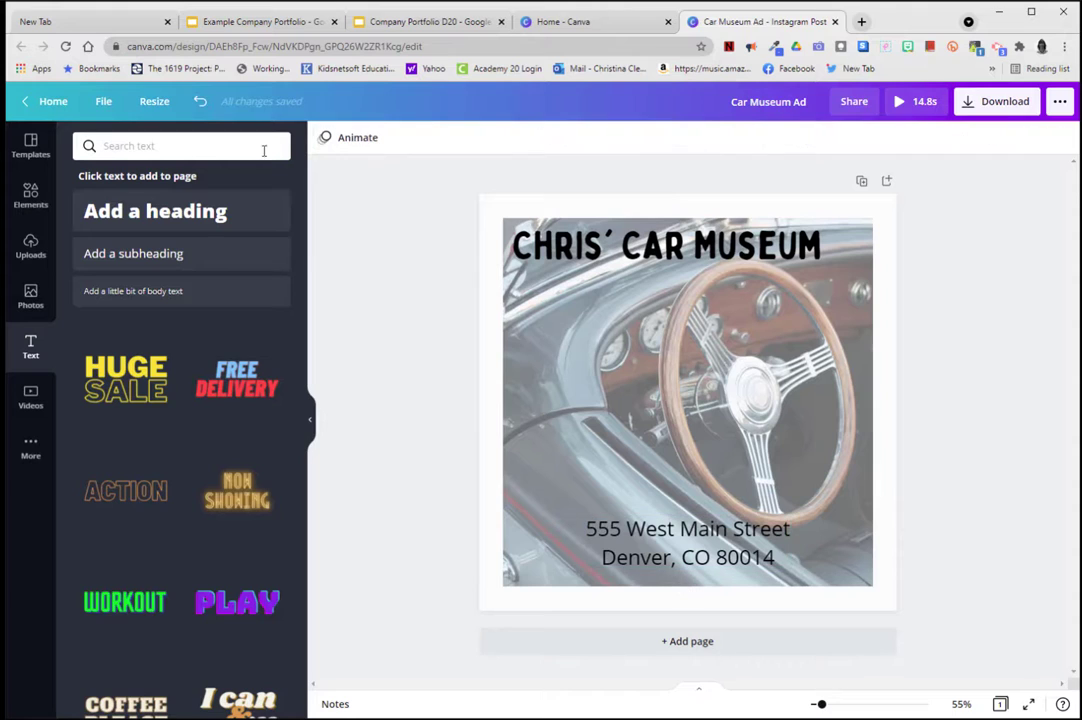
# Step: Add another subheading above the address with the text "50% this Saturday"
pyautogui.click(138, 256)
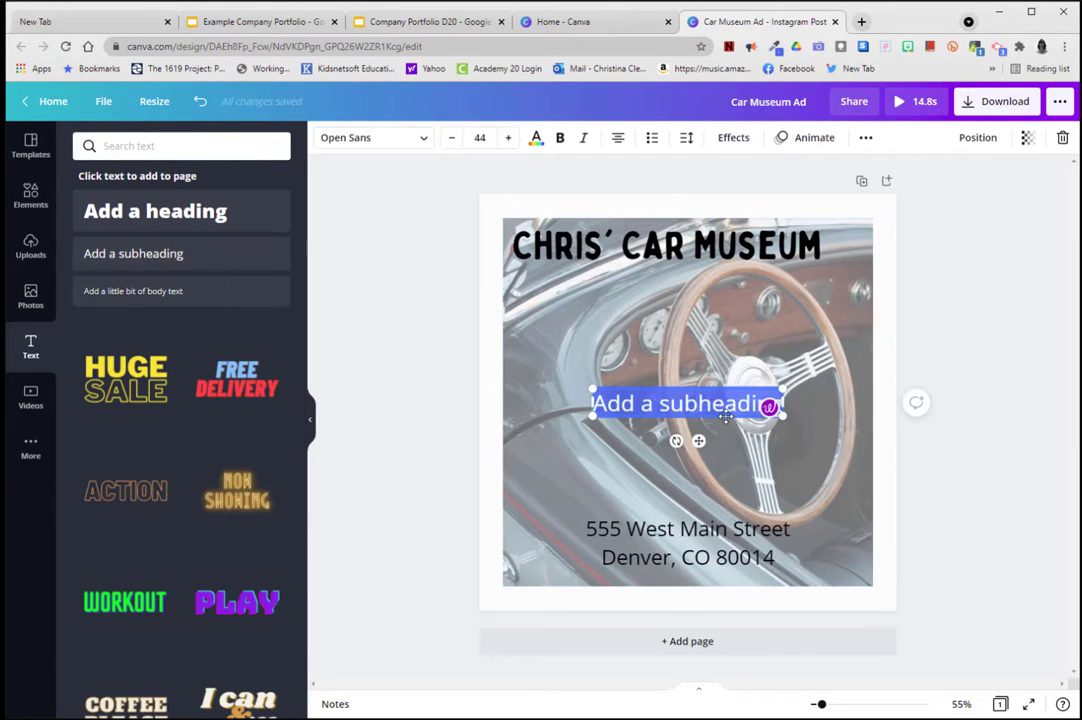
pyautogui.moveTo(677, 403); pyautogui.dragTo(677, 460)
pyautogui.doubleClick(684, 456)
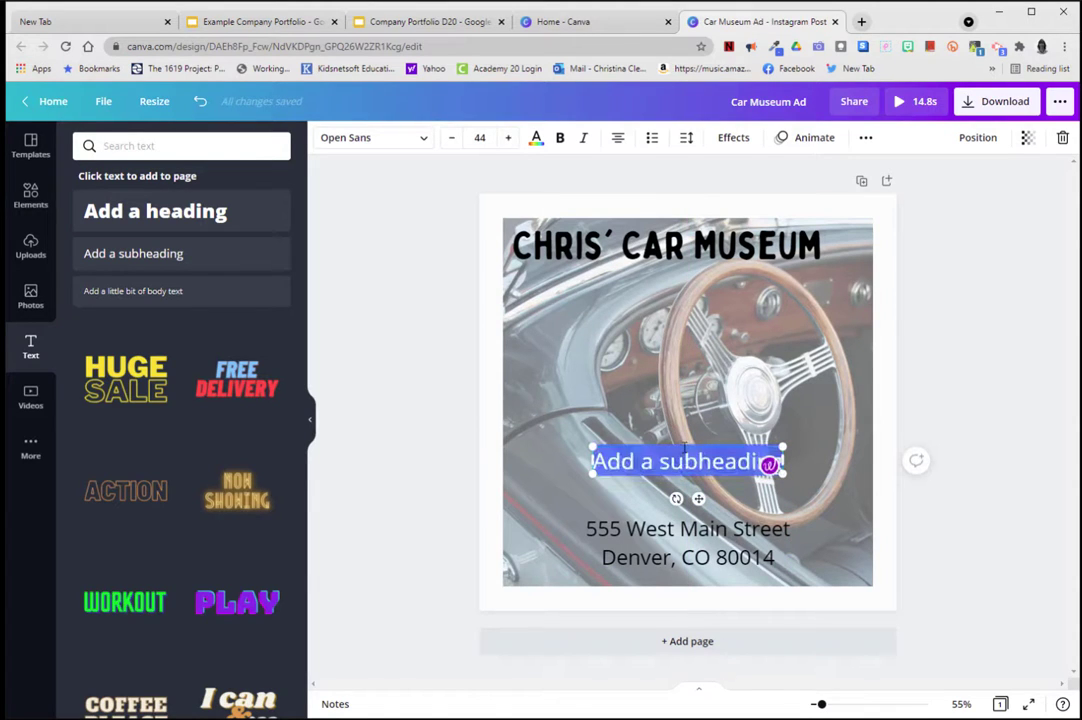
pyautogui.press('BackSpace')
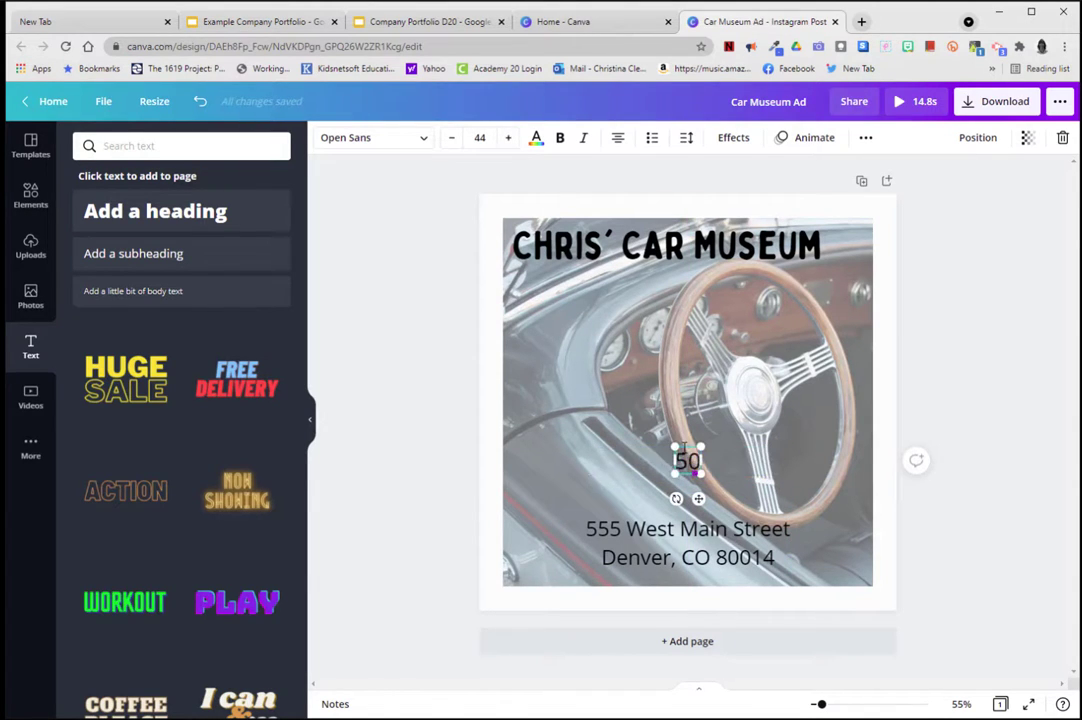
pyautogui.write('50% this Saturday')
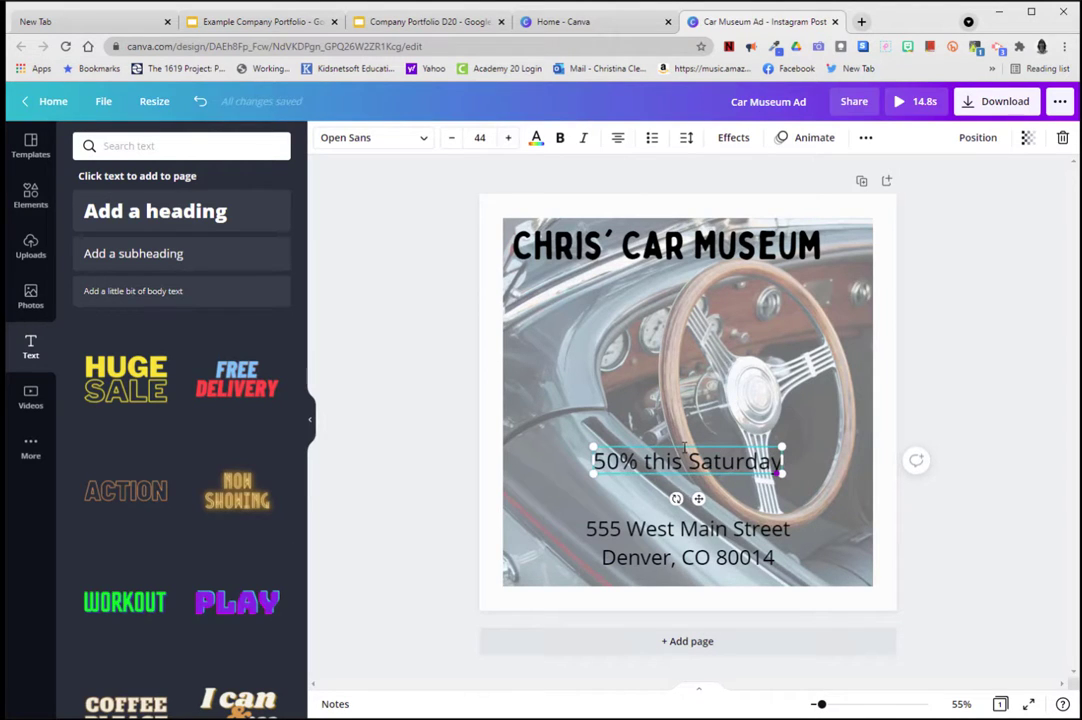
# Step: Add a second line to the promotional subheading reading "June 12th 8:00 a.m-6:00 p.m"
pyautogui.press('Return')
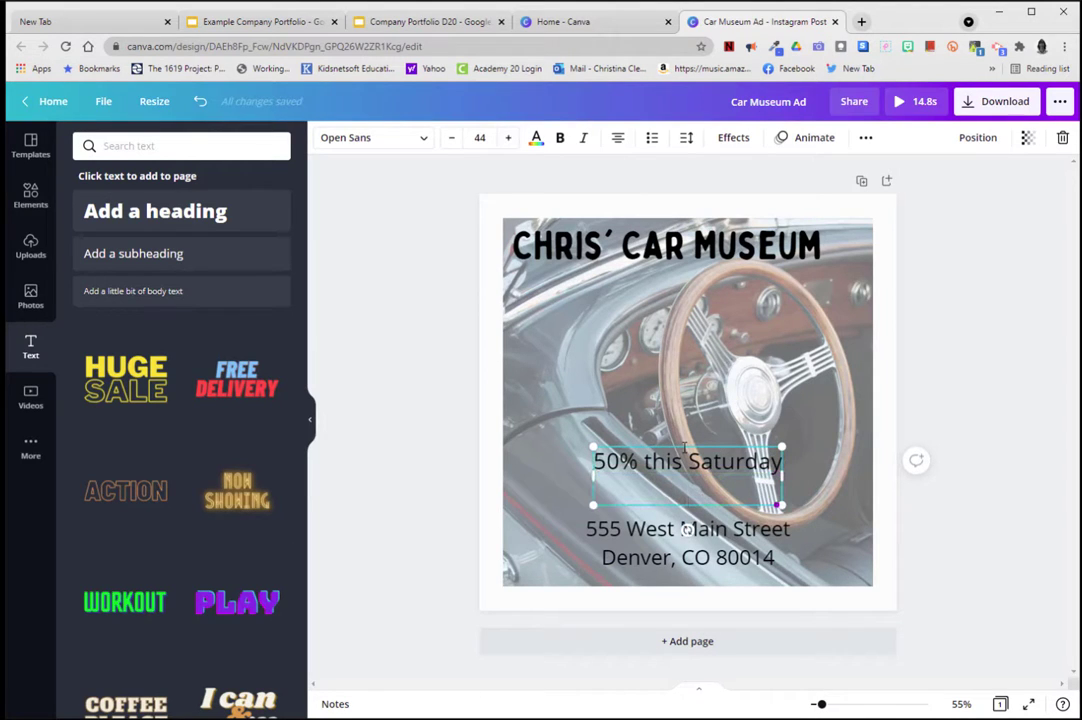
pyautogui.write('June 12t')
pyautogui.press('BackSpace')
pyautogui.write('12th')
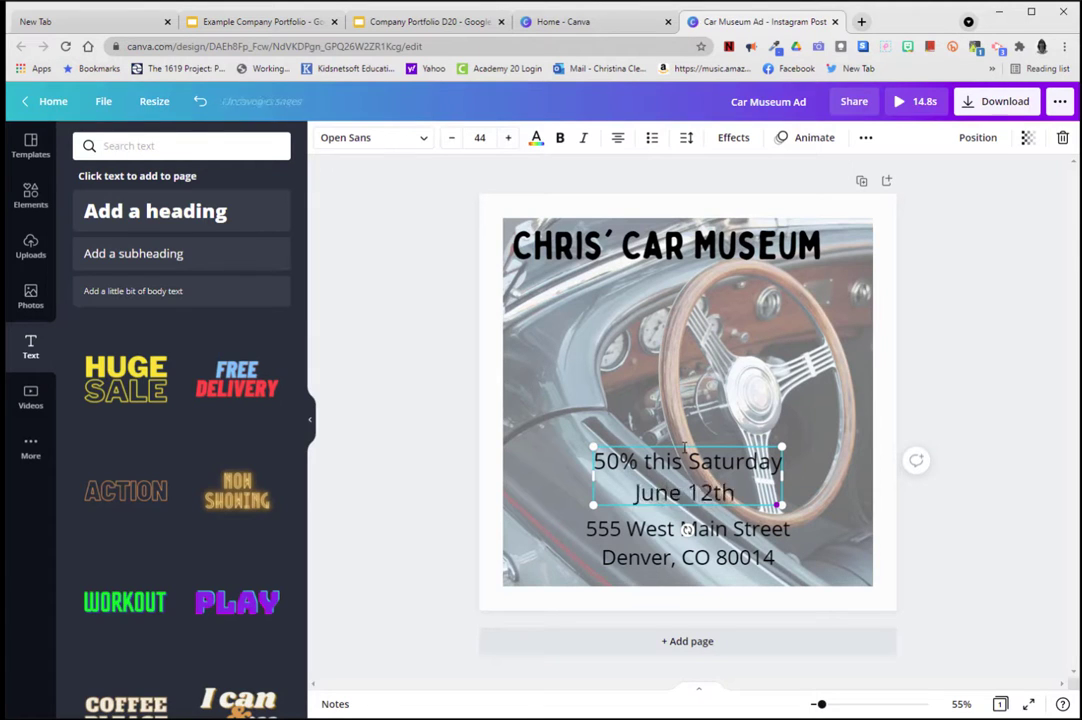
pyautogui.write(' 8:00 a.')
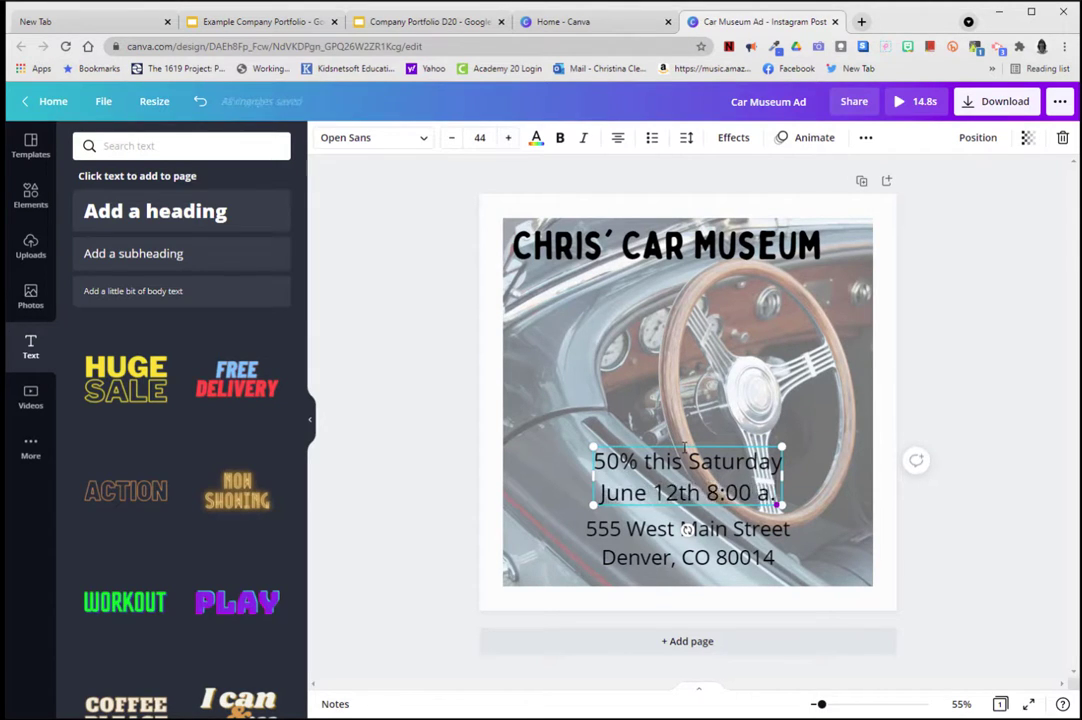
pyautogui.write('m-6:00 pm')
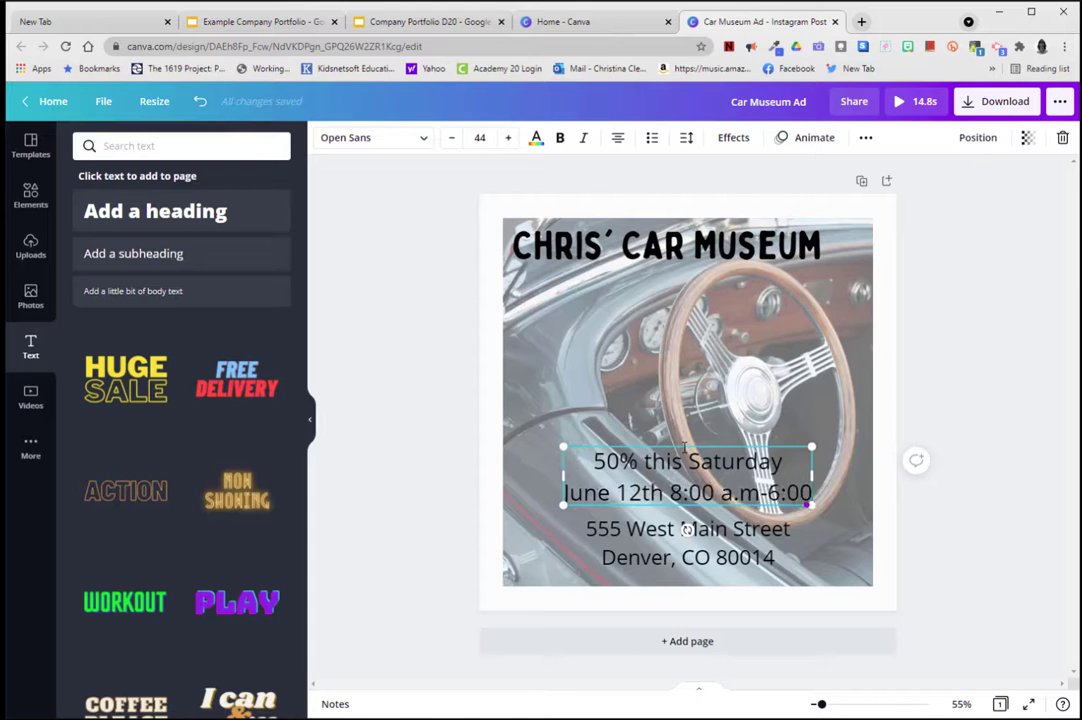
pyautogui.write('.m')
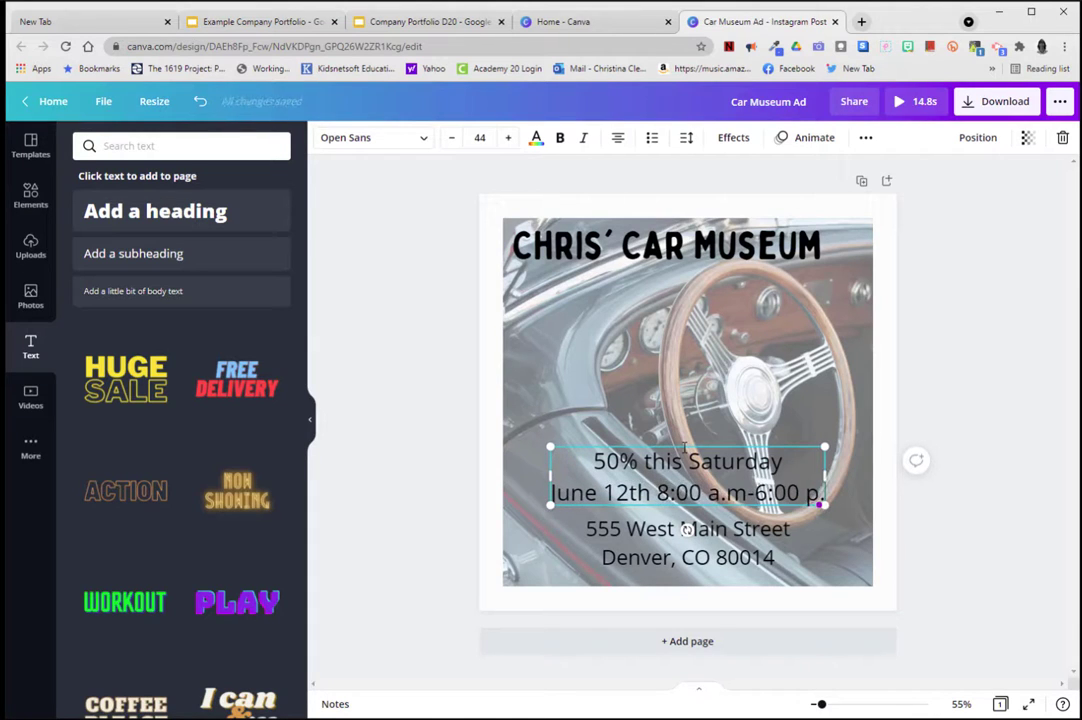
# Step: Insert "off" after "50%" in the promotional subheading and change the font of both lines to Anton
pyautogui.write('off')
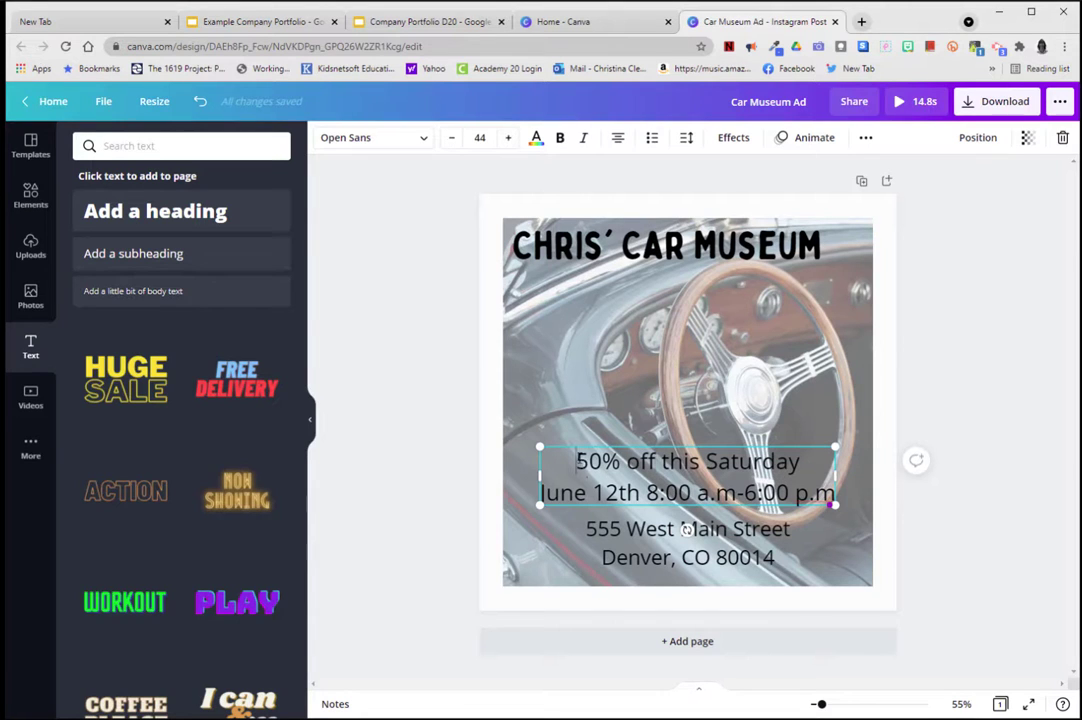
pyautogui.moveTo(576, 461); pyautogui.dragTo(703, 461)
pyautogui.moveTo(843, 490); pyautogui.dragTo(840, 492)
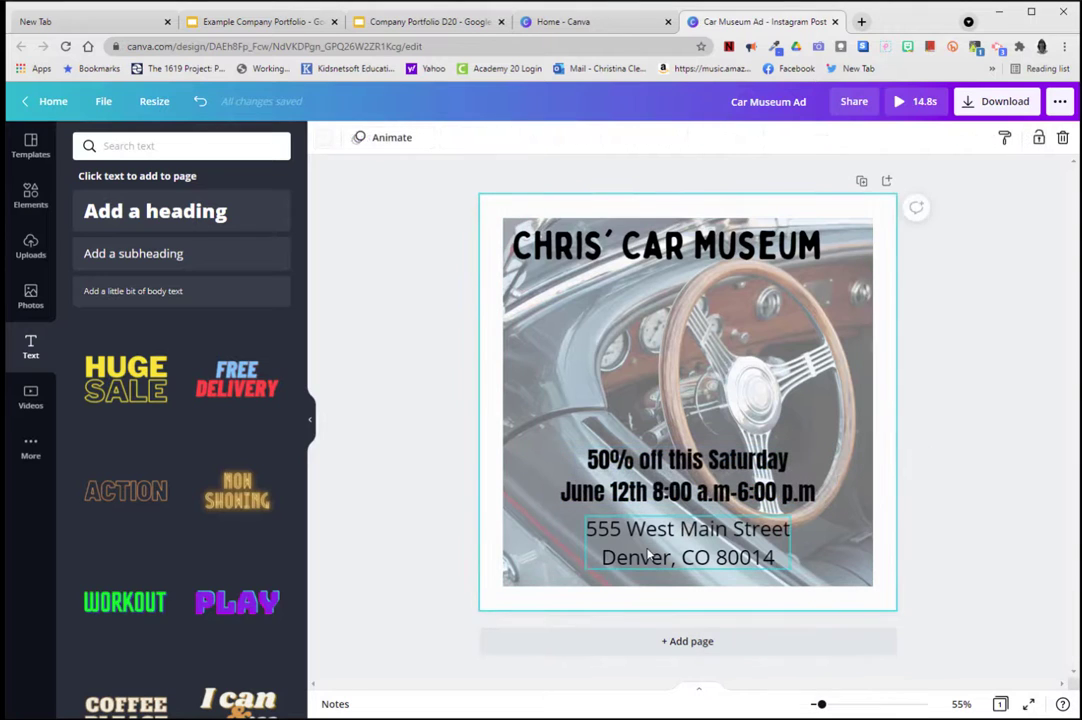
# Step: Reduce the font size of the two-line address to 35
pyautogui.click(625, 549)
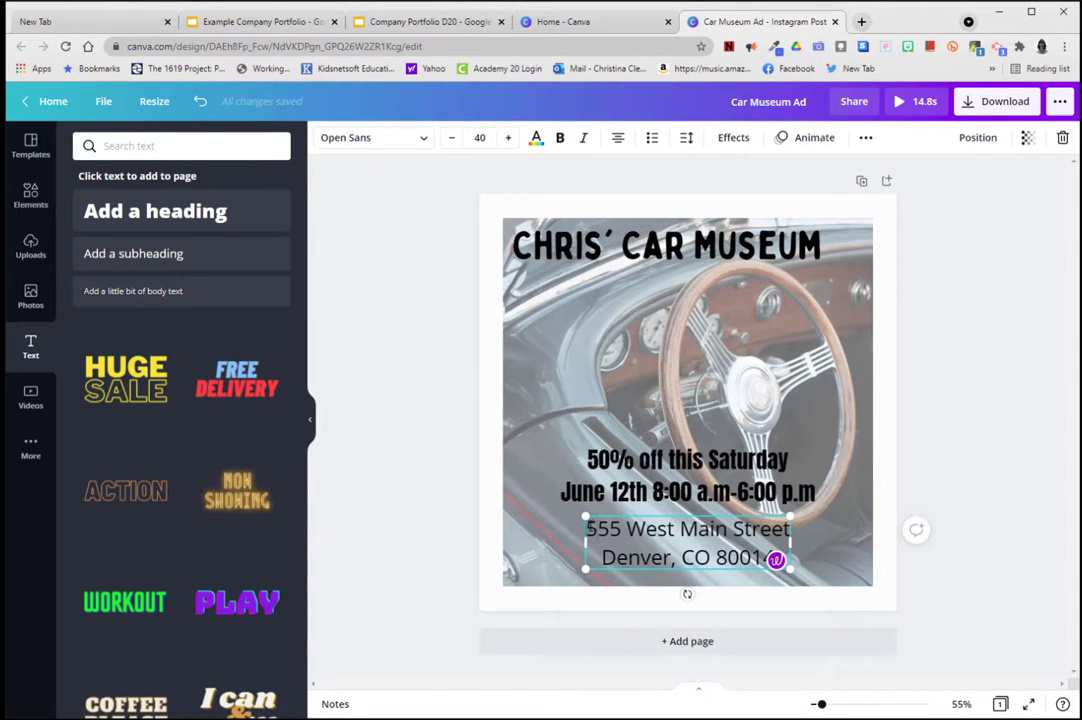
pyautogui.moveTo(587, 528); pyautogui.dragTo(778, 560)
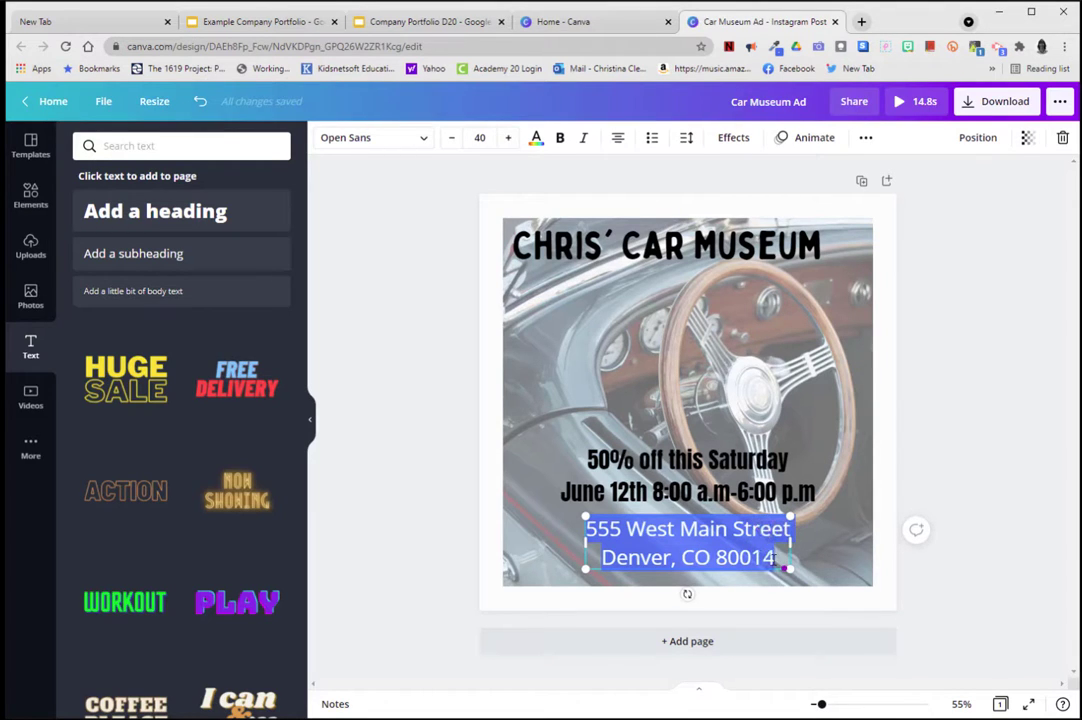
pyautogui.click(484, 138)
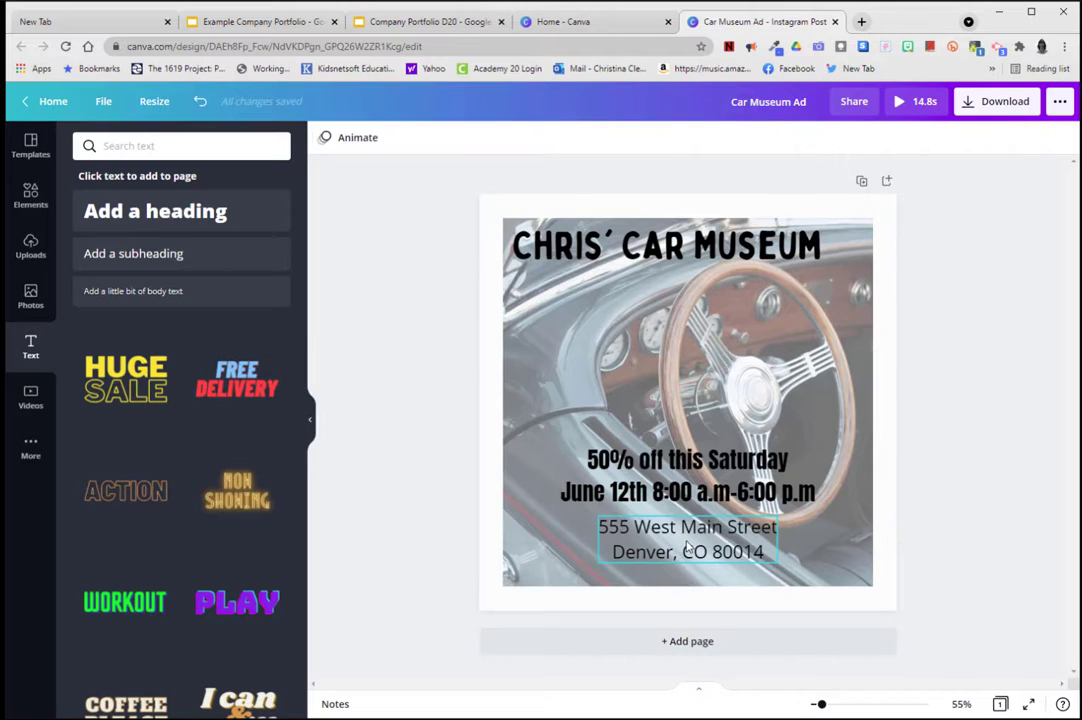
# Step: Shift the address and the promotional text slightly lower, and center the museum heading horizontally over the car video
pyautogui.click(688, 540)
pyautogui.moveTo(688, 540); pyautogui.dragTo(686, 541)
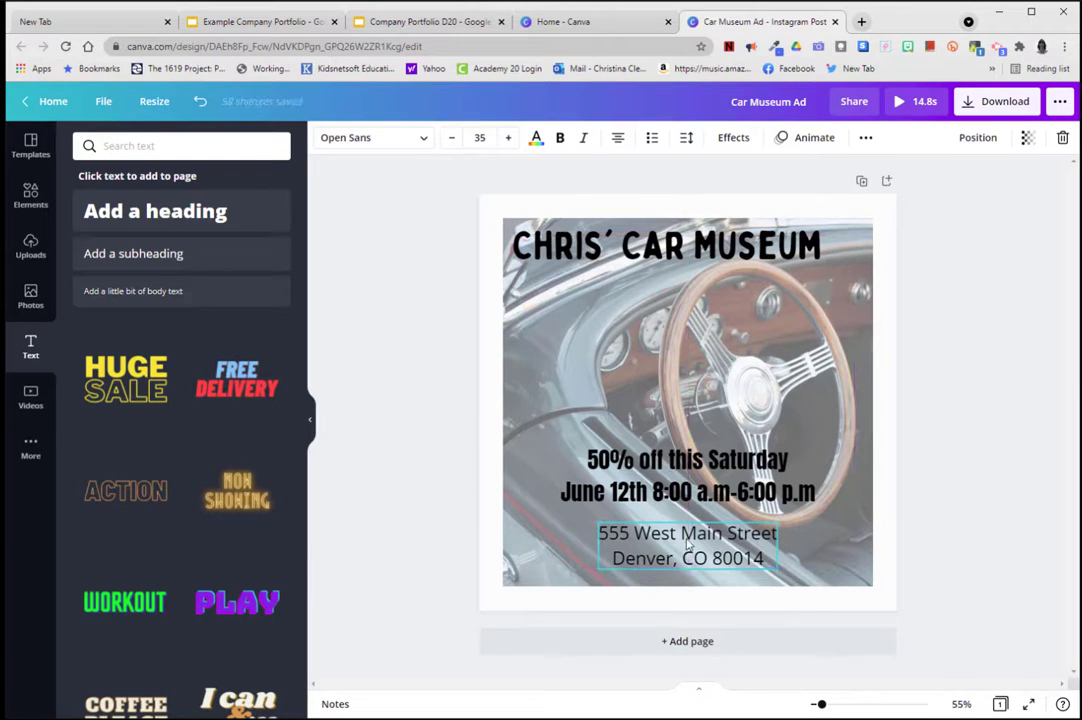
pyautogui.moveTo(686, 495); pyautogui.dragTo(686, 505)
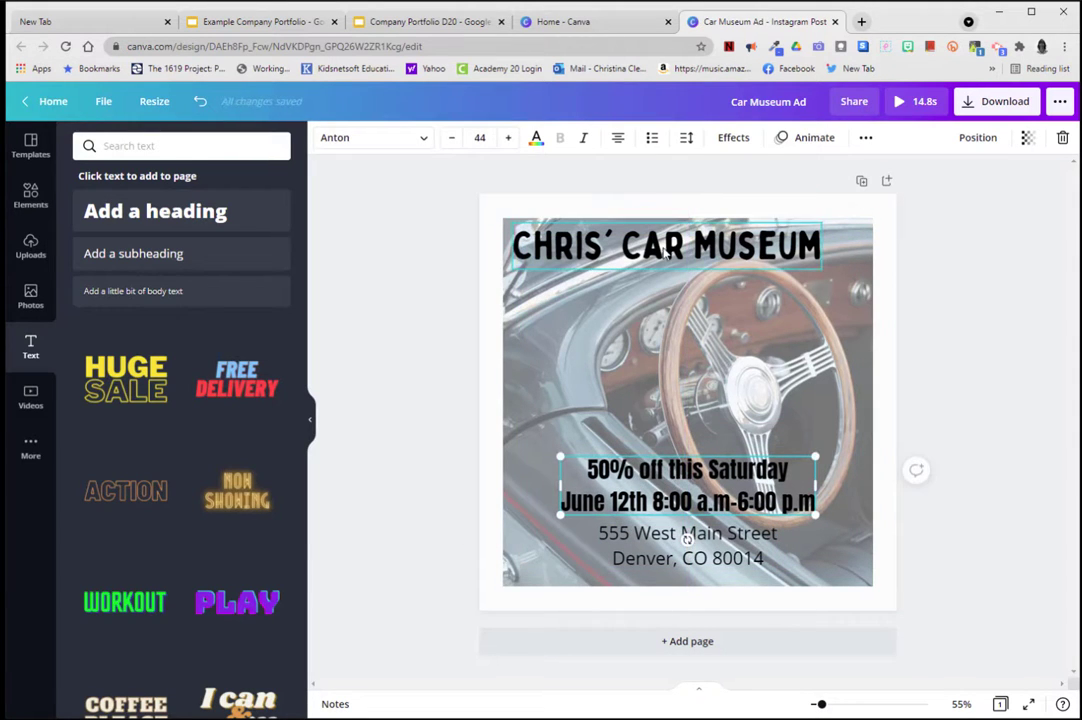
pyautogui.moveTo(665, 253); pyautogui.dragTo(682, 250)
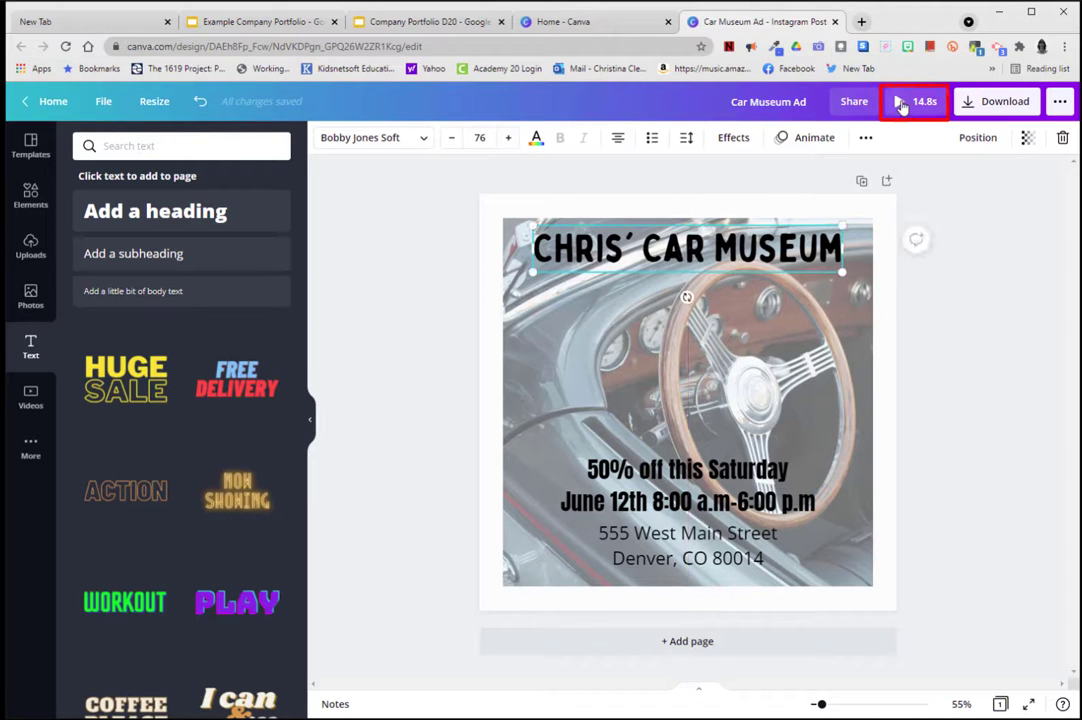
# Step: Play the preview of the finished car museum ad, then close it to return to the editor
pyautogui.click(902, 104)
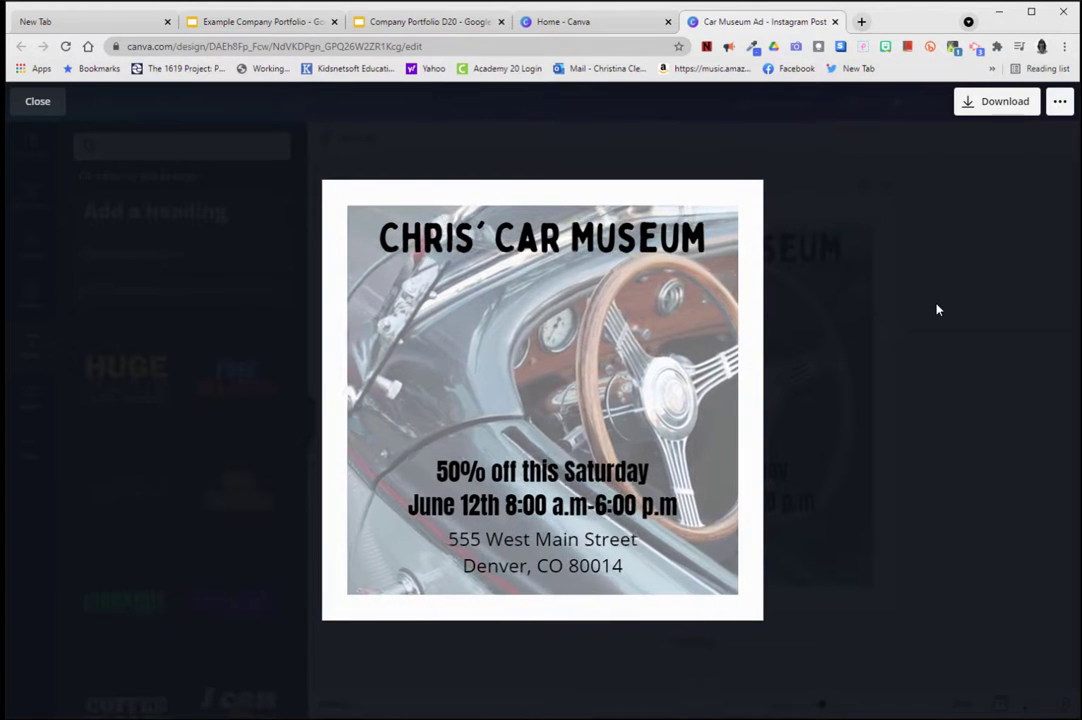
pyautogui.click(31, 105)
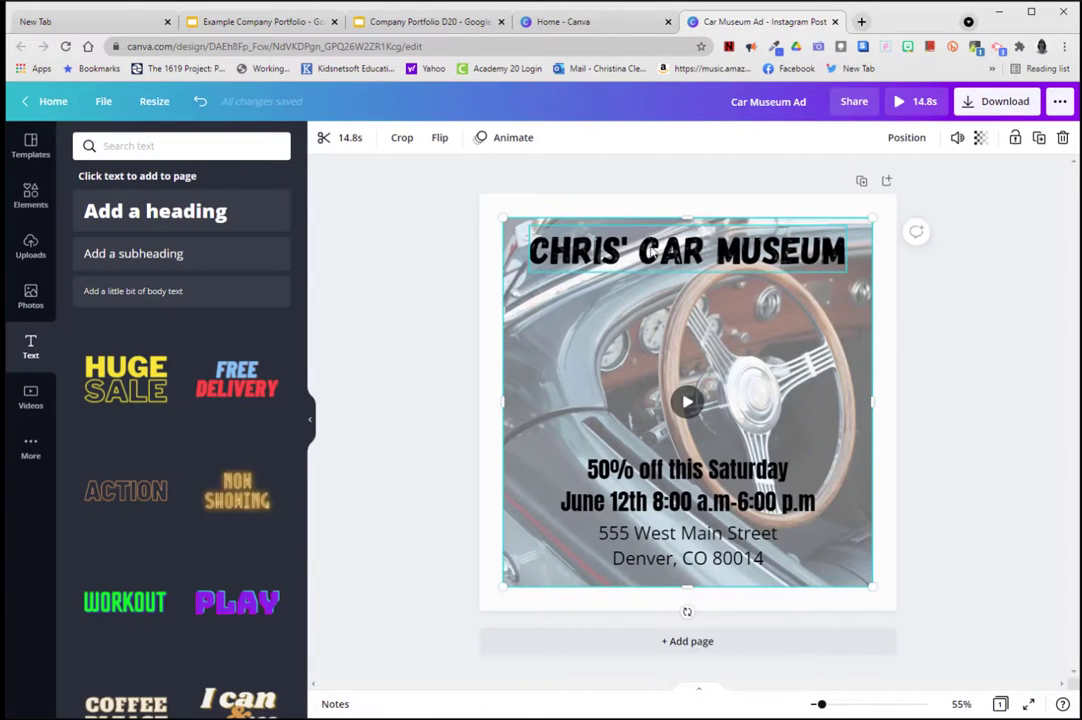
# Step: Switch to the Example Company Portfolio in Google Slides and examine the coffee cup graphic in the Facebook Promotion ad
pyautogui.click(655, 257)
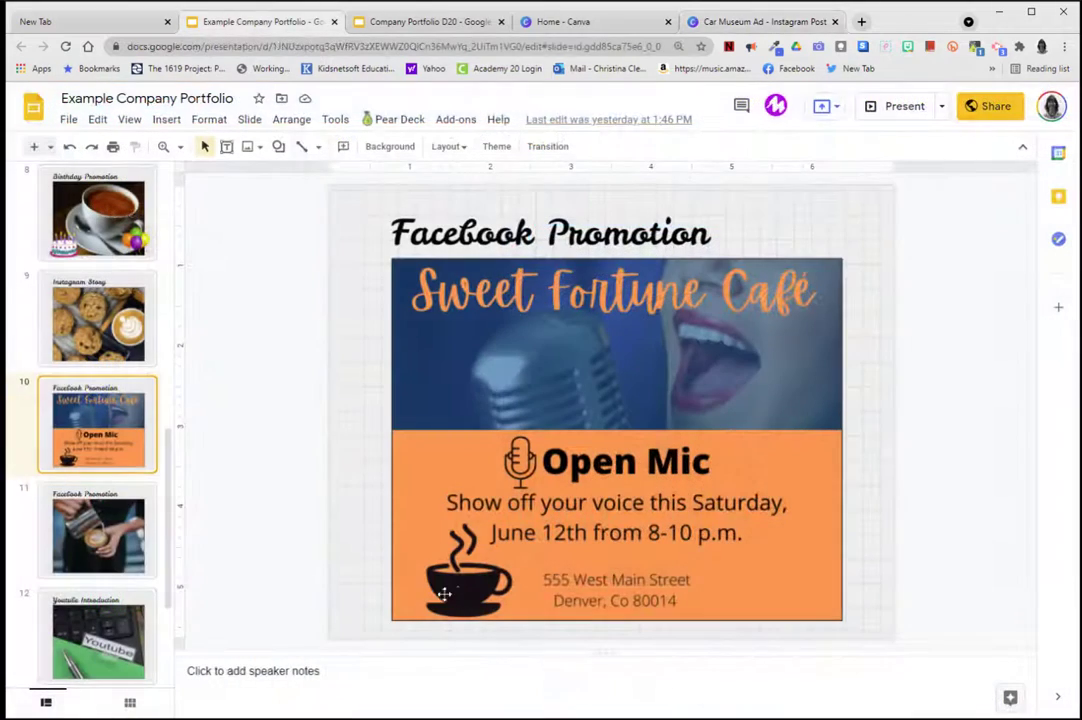
pyautogui.click(456, 591)
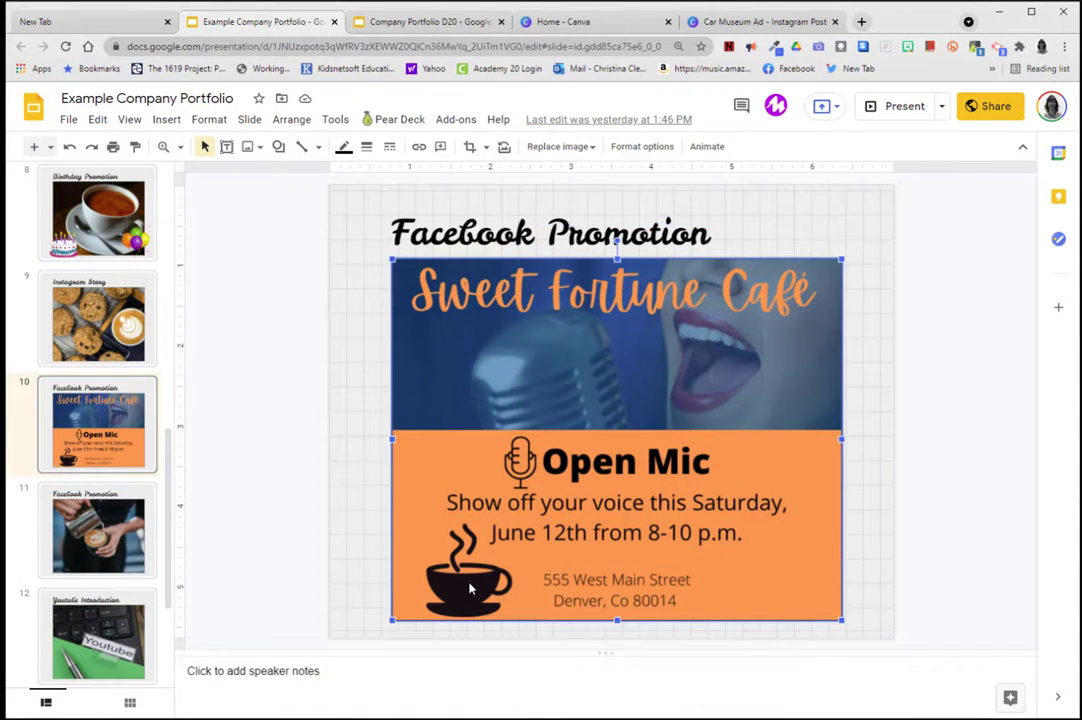
# Step: Switch back to the Car Museum Ad in Canva and search the elements for "car"
pyautogui.click(740, 21)
pyautogui.click(31, 195)
pyautogui.click(111, 145)
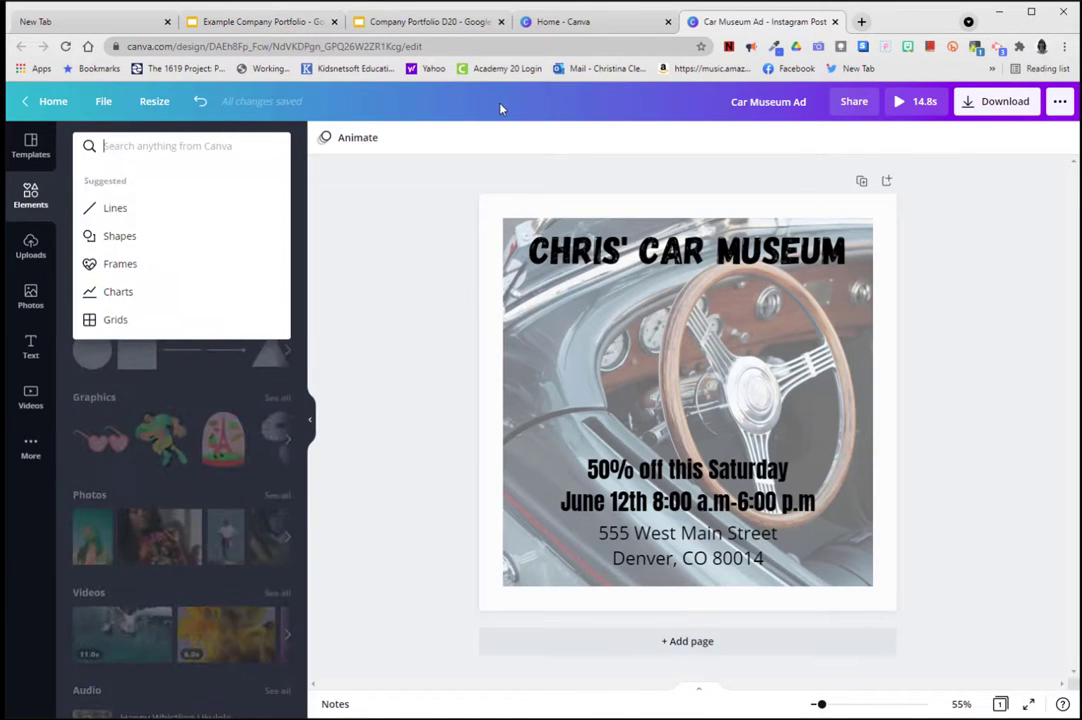
pyautogui.write('car')
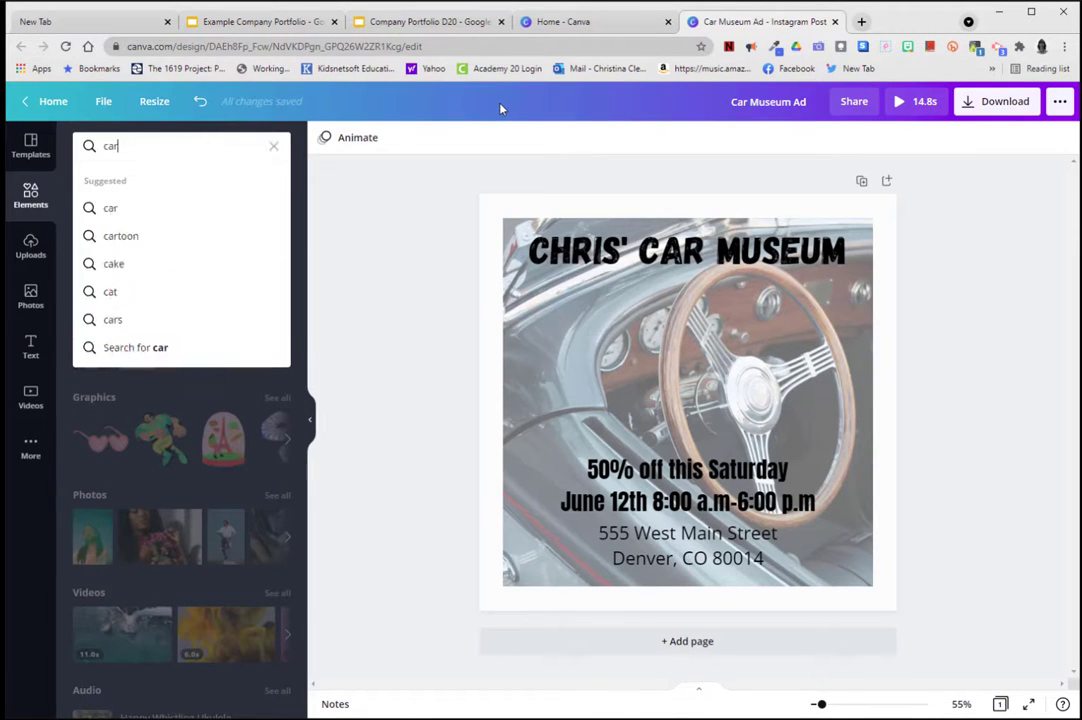
pyautogui.press('Return')
pyautogui.scroll(-5, 157, 592)
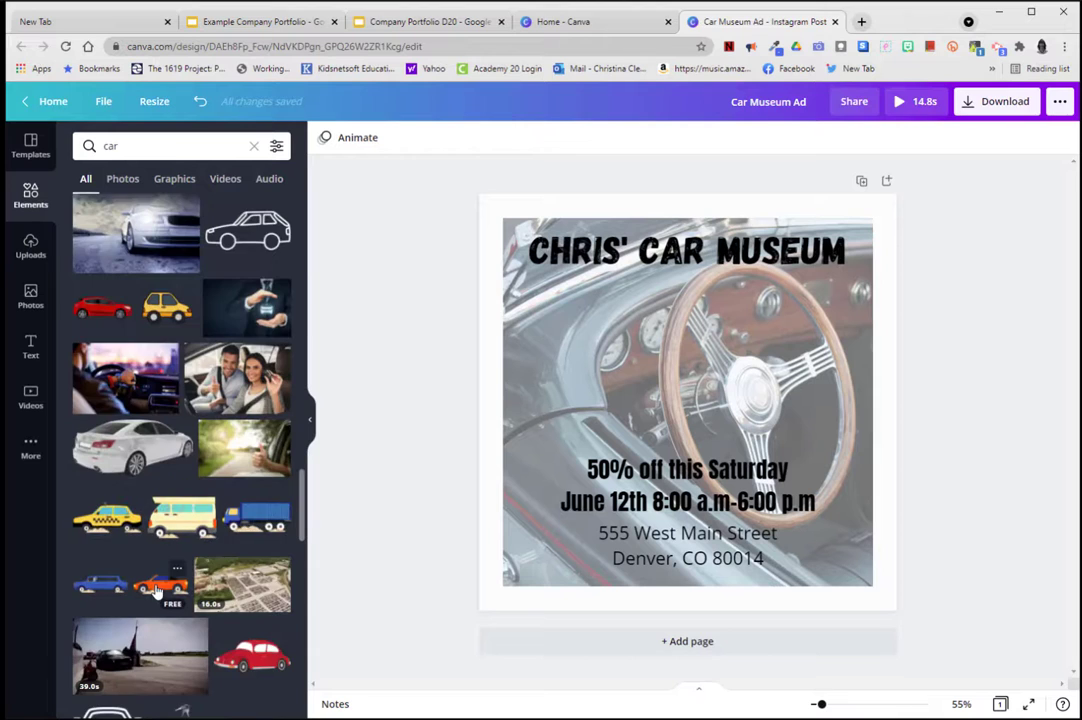
# Step: Add the orange convertible graphic near the lower-right corner of the ad and shift the address left to make room for it
pyautogui.moveTo(157, 592); pyautogui.dragTo(545, 362)
pyautogui.moveTo(531, 318); pyautogui.dragTo(752, 553)
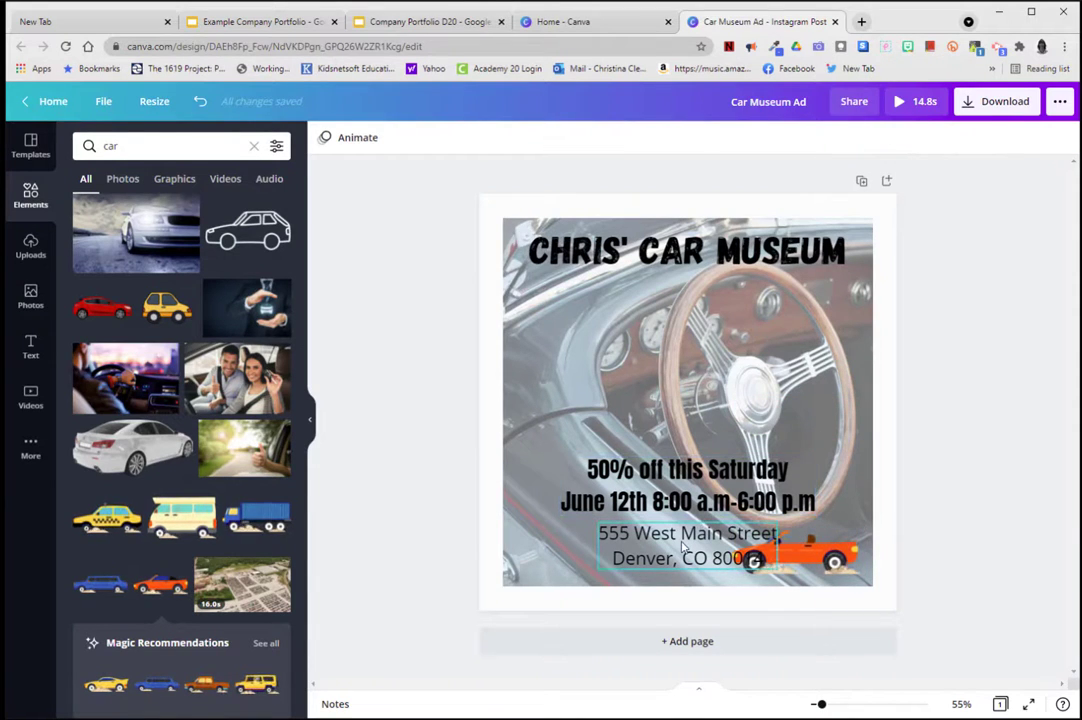
pyautogui.click(681, 550)
pyautogui.moveTo(681, 550); pyautogui.dragTo(643, 550)
pyautogui.press('Escape')
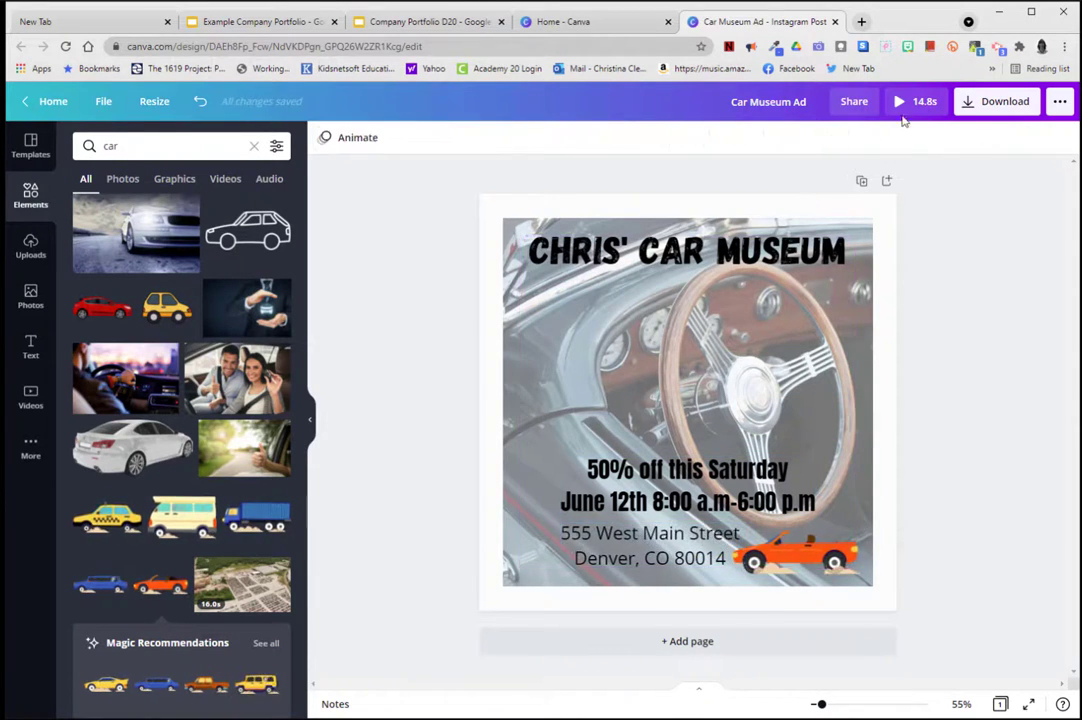
# Step: Preview the ad with the orange convertible, then delete the convertible graphic from the design
pyautogui.click(907, 103)
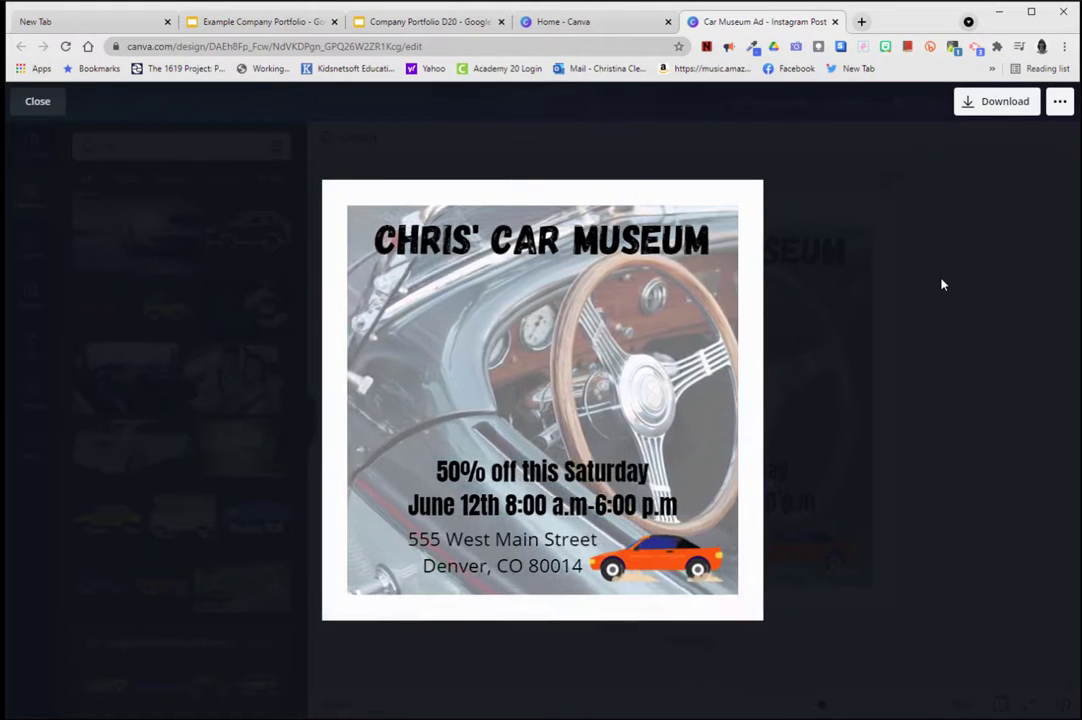
pyautogui.press('Escape')
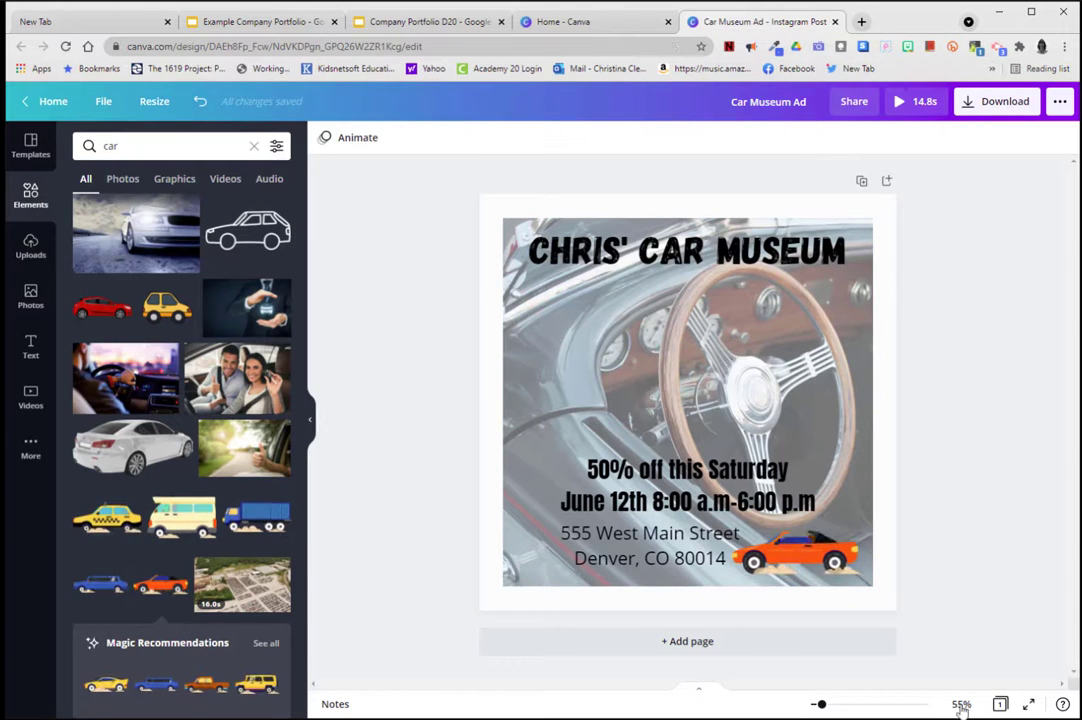
pyautogui.click(795, 553)
pyautogui.press('Delete')
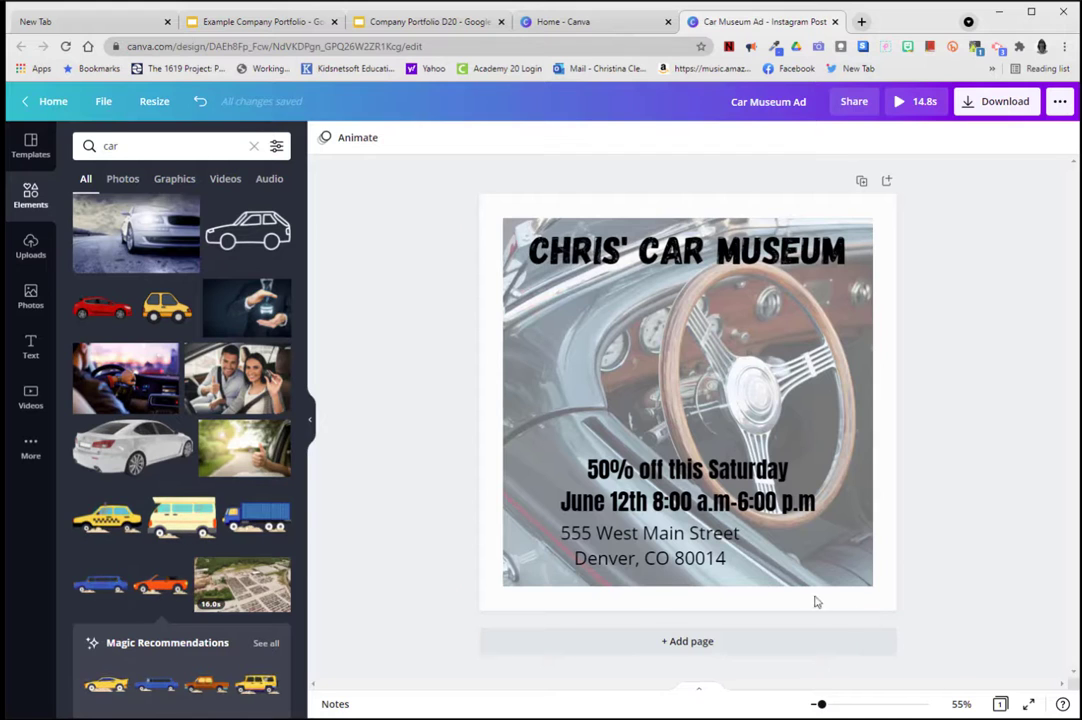
# Step: Shift the address right to fit a front-view car graphic on its left, and recolor that graphic black
pyautogui.moveTo(643, 548); pyautogui.dragTo(681, 548)
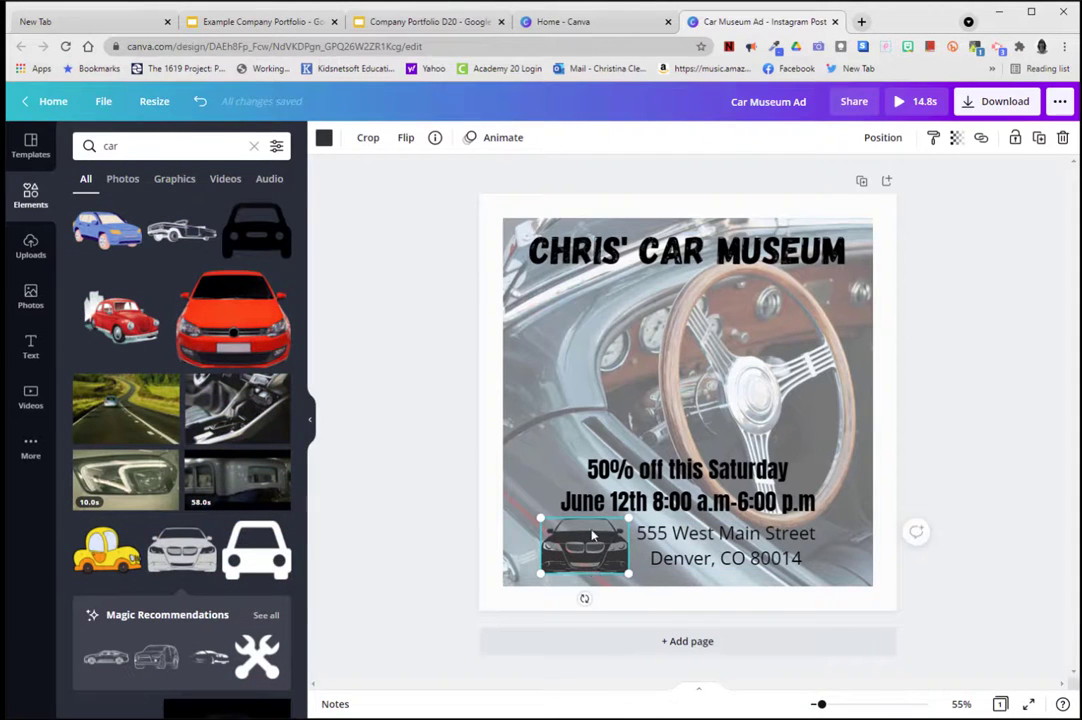
pyautogui.click(322, 138)
pyautogui.click(125, 211)
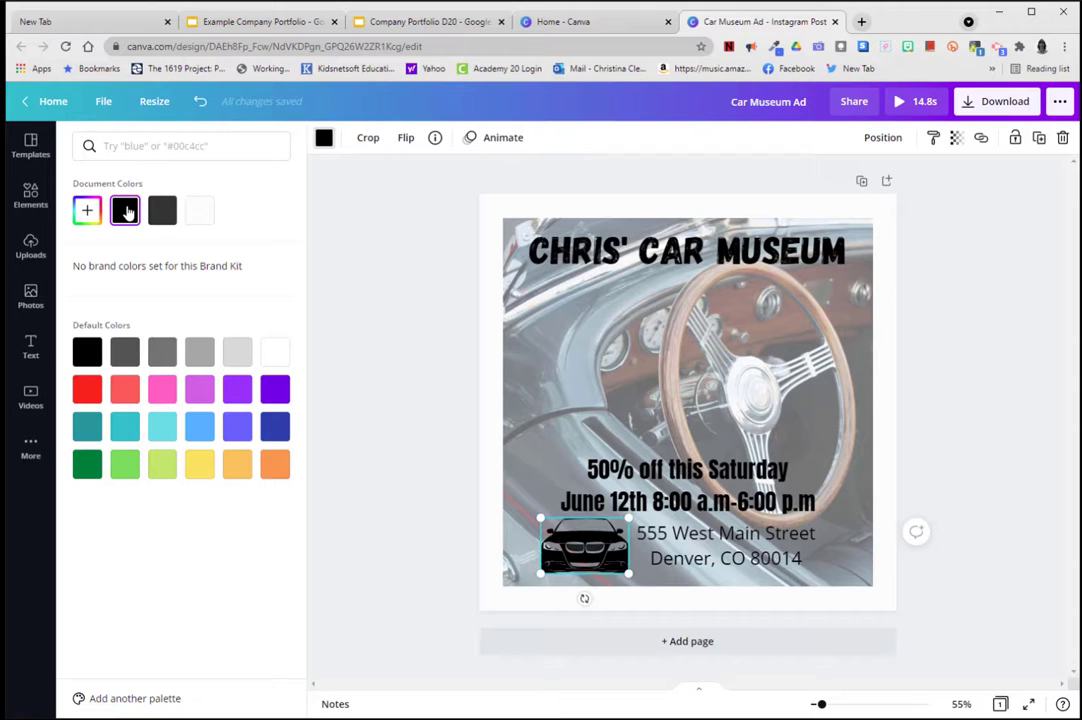
pyautogui.click(993, 401)
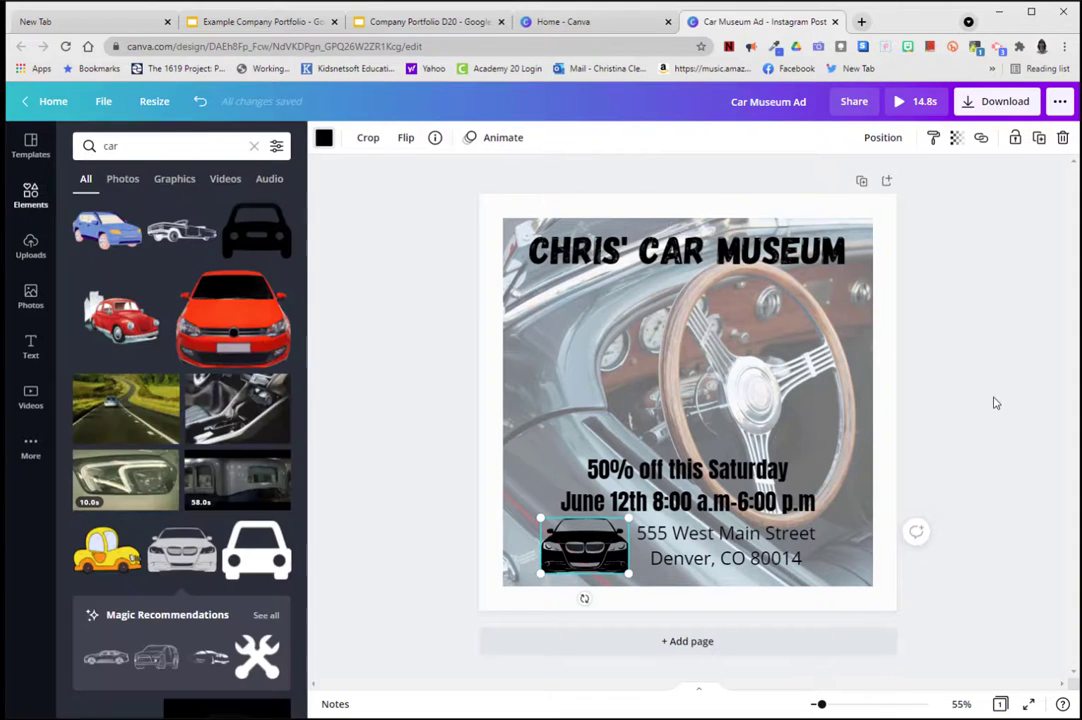
# Step: Download the ad as an MP4 video and show the downloaded file in its folder
pyautogui.click(990, 104)
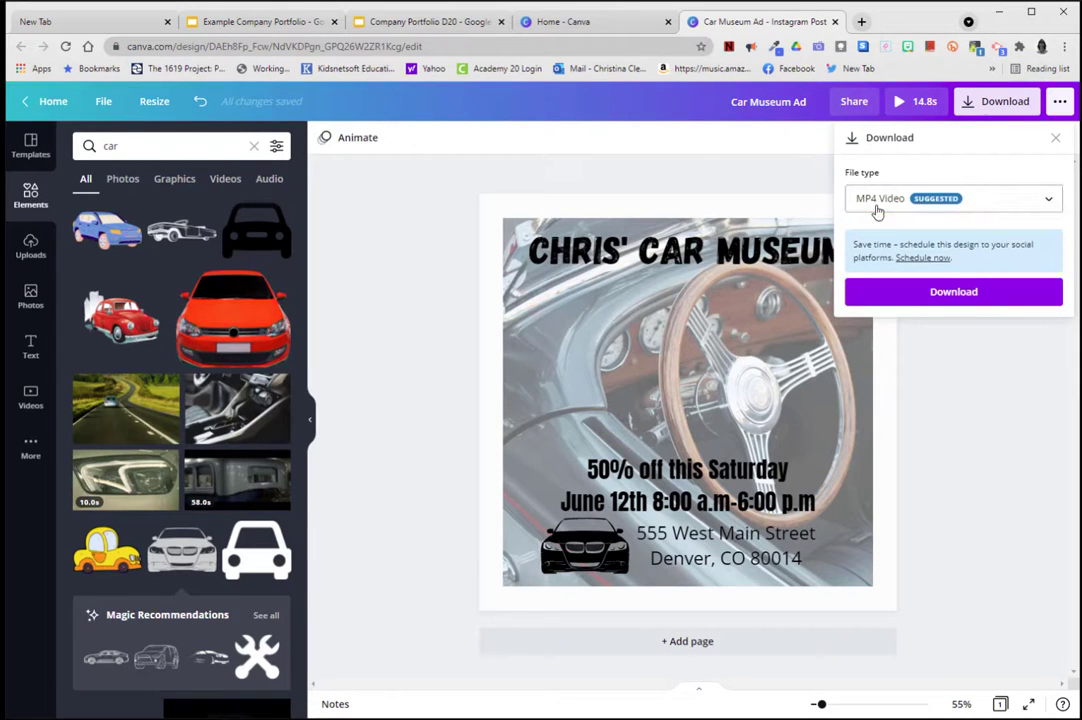
pyautogui.click(926, 292)
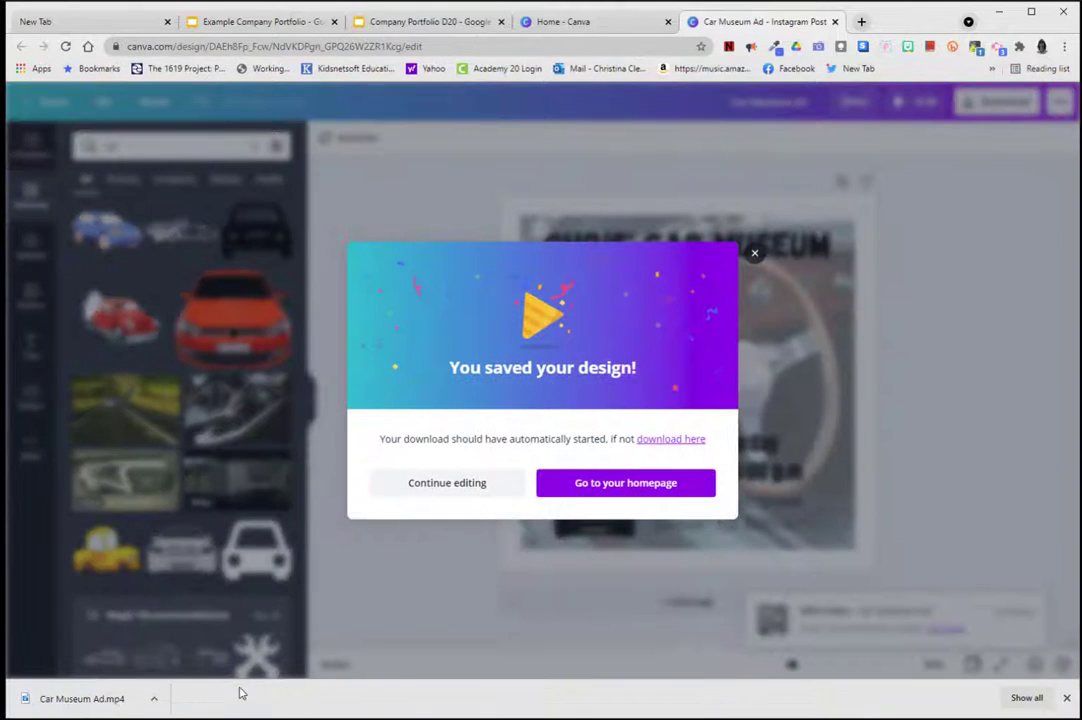
pyautogui.click(154, 700)
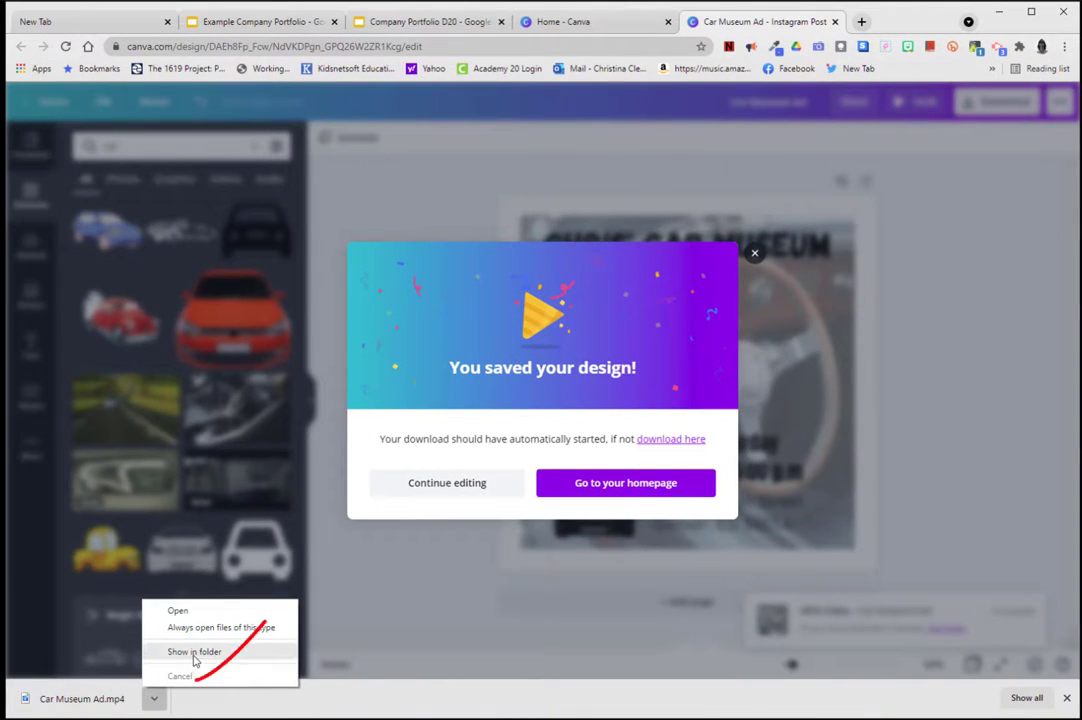
pyautogui.click(195, 657)
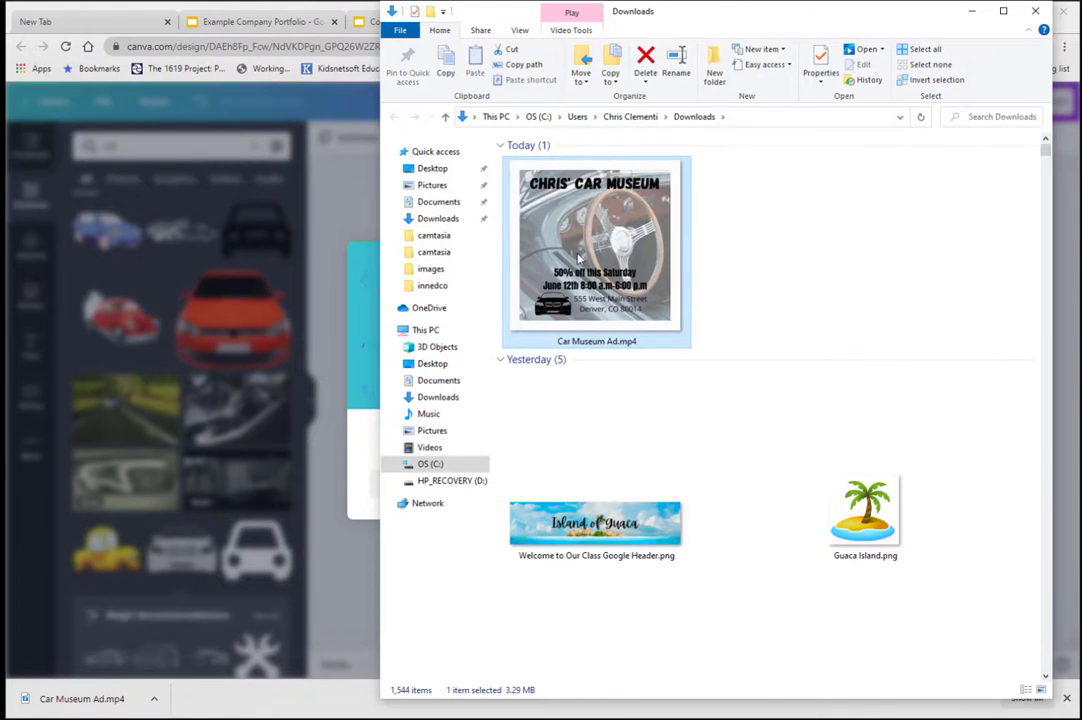
# Step: Place Car Museum Ad.mp4 from Downloads into the videos folder inside computer design > canva on the desktop
pyautogui.rightClick(578, 258)
pyautogui.click(633, 459)
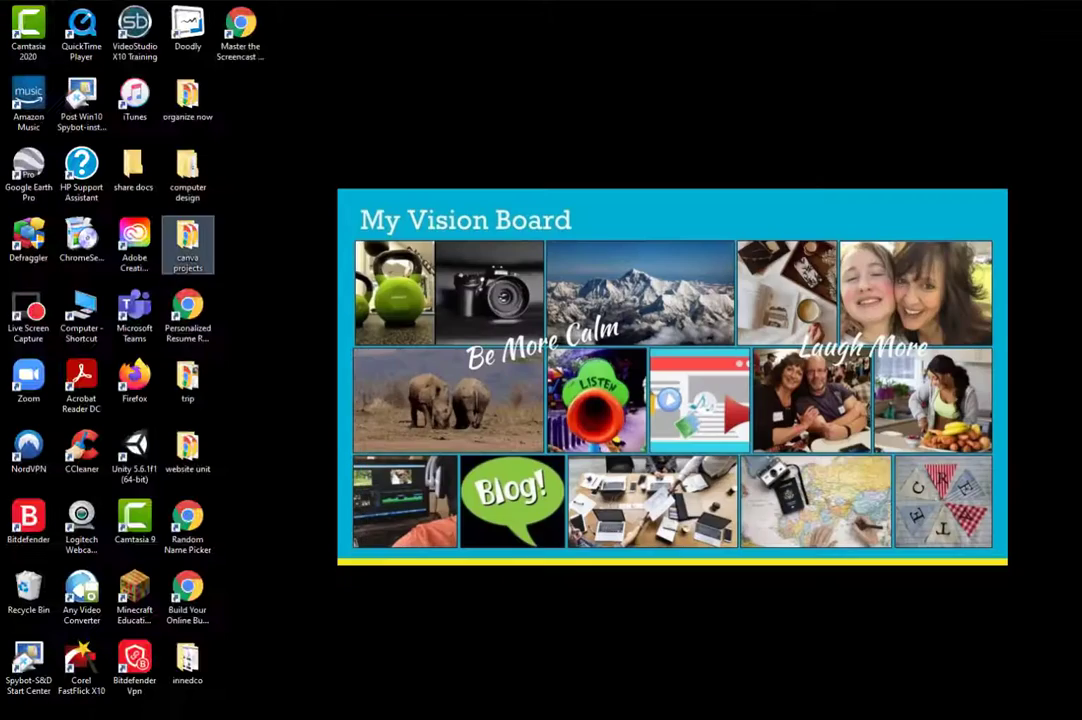
pyautogui.doubleClick(188, 176)
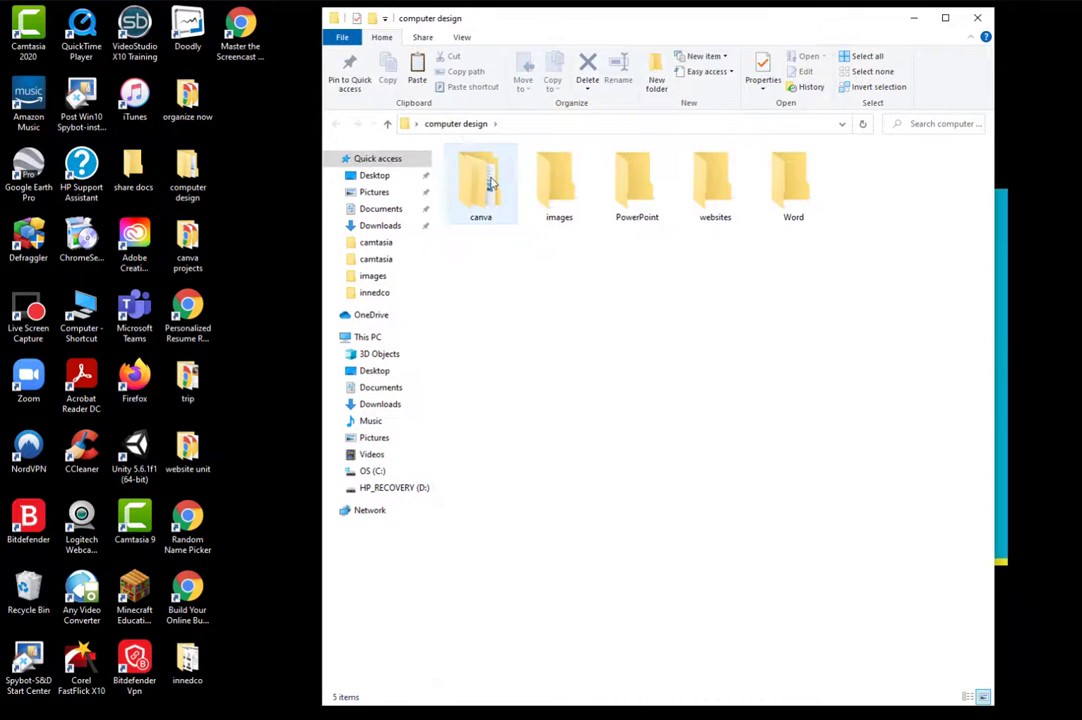
pyautogui.doubleClick(490, 181)
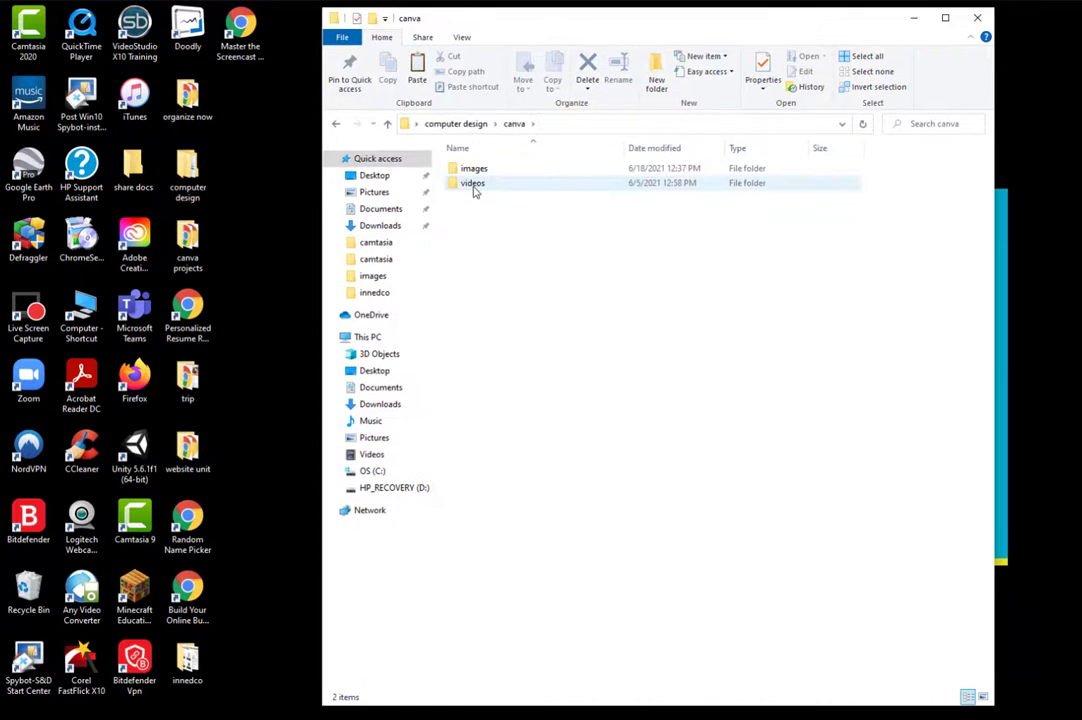
pyautogui.doubleClick(474, 189)
pyautogui.rightClick(528, 318)
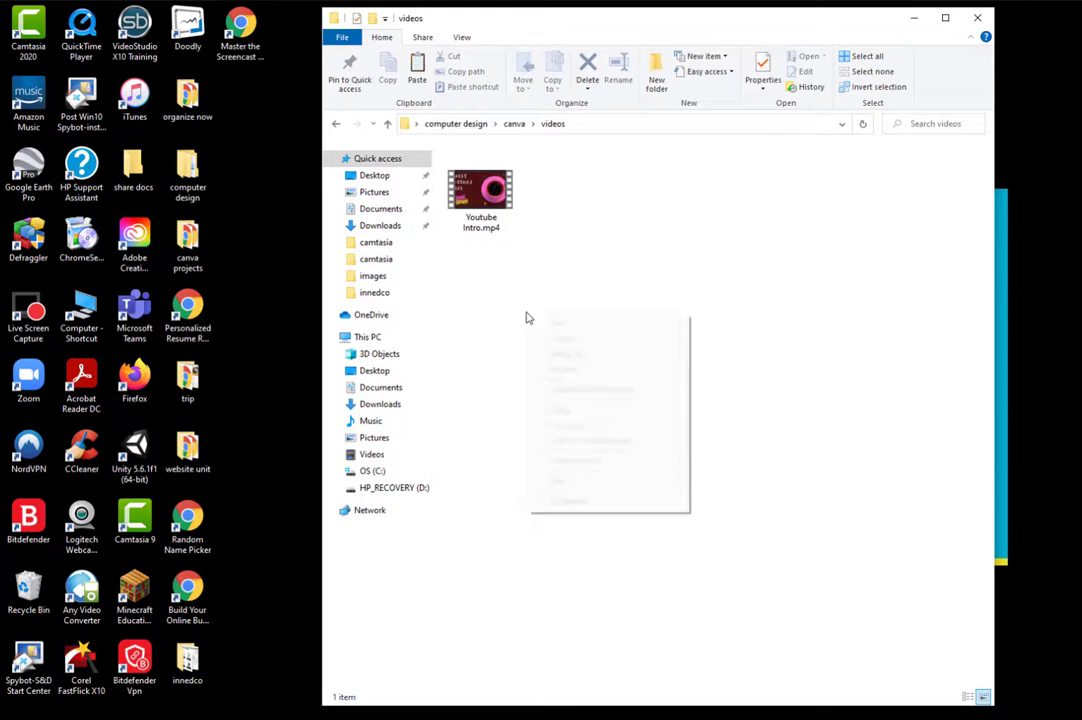
pyautogui.click(578, 411)
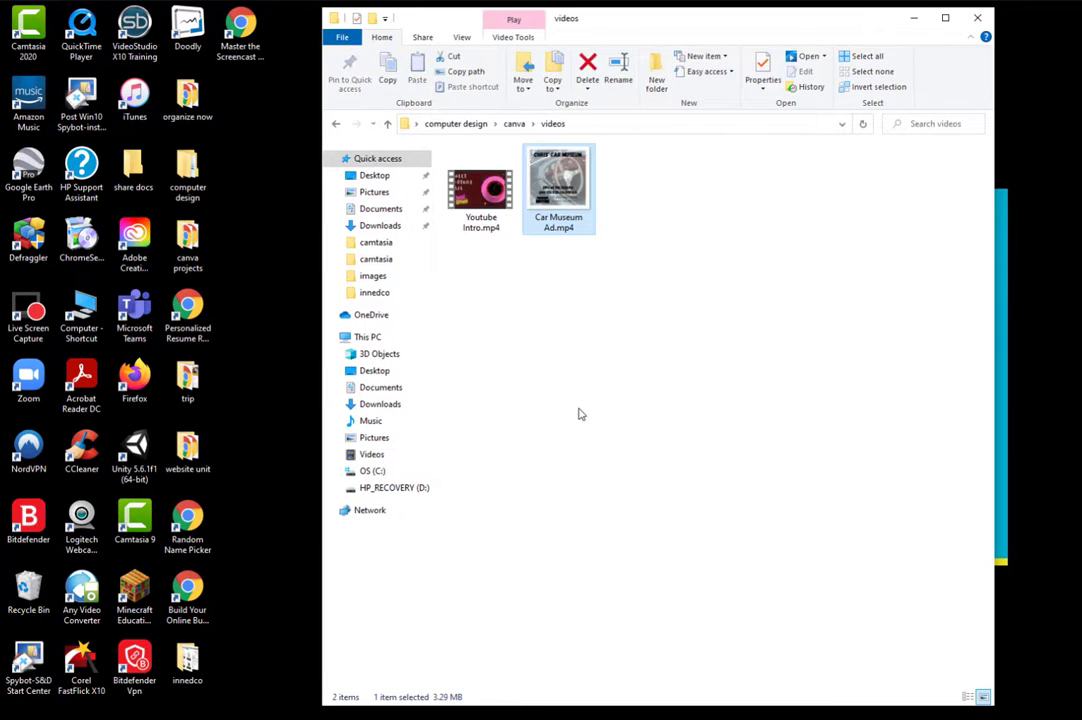
# Step: Return to the browser and switch to the Example Company Portfolio presentation in Google Slides
pyautogui.hotkey('alt', 'Tab')
pyautogui.click(403, 20)
pyautogui.click(286, 24)
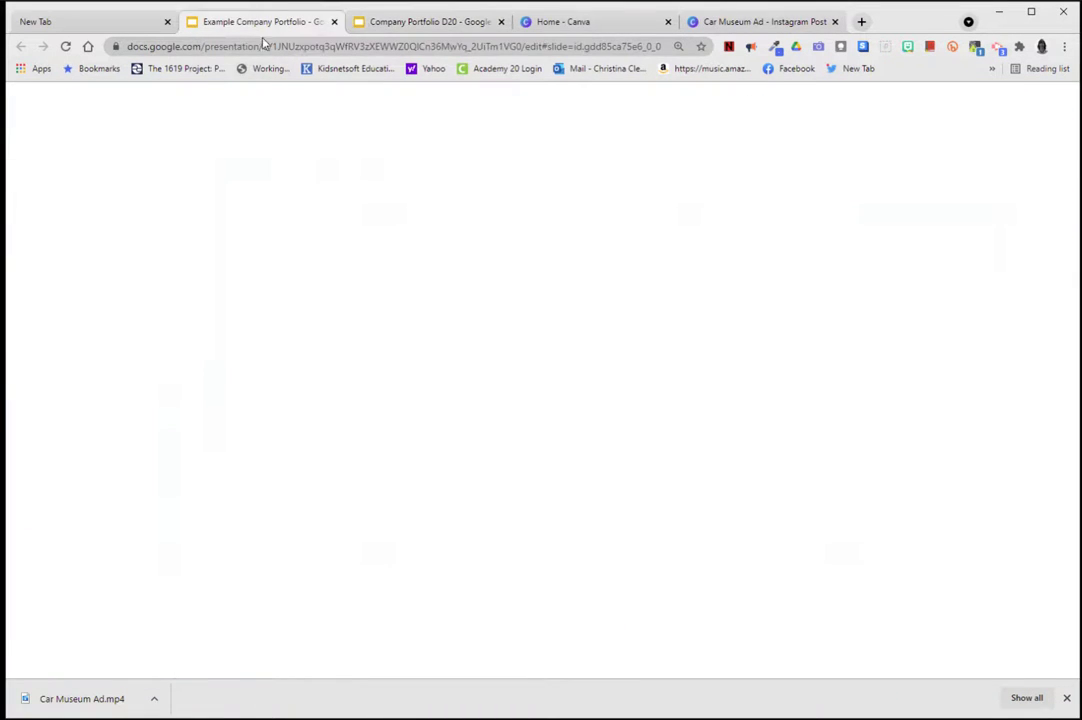